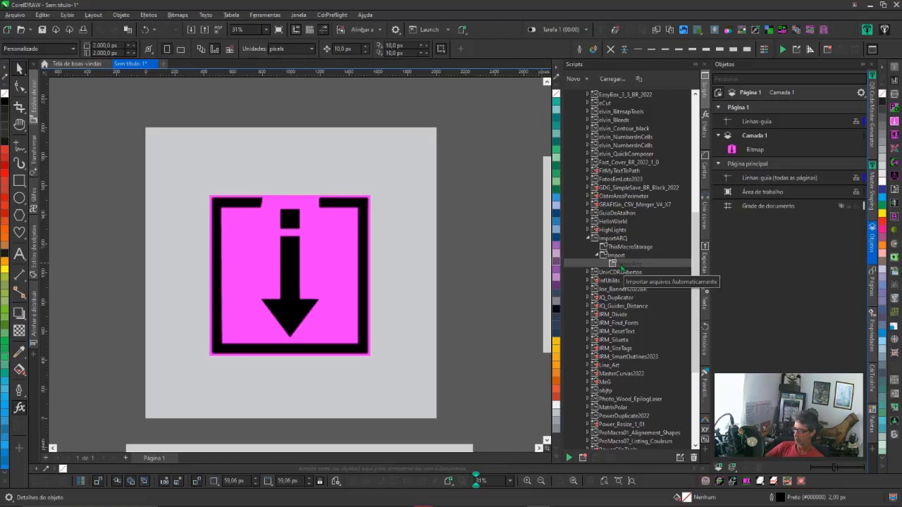
Step: Review the ImportArq macro's options, then switch to the SocialMidia Explorer window
right_click(624, 263)
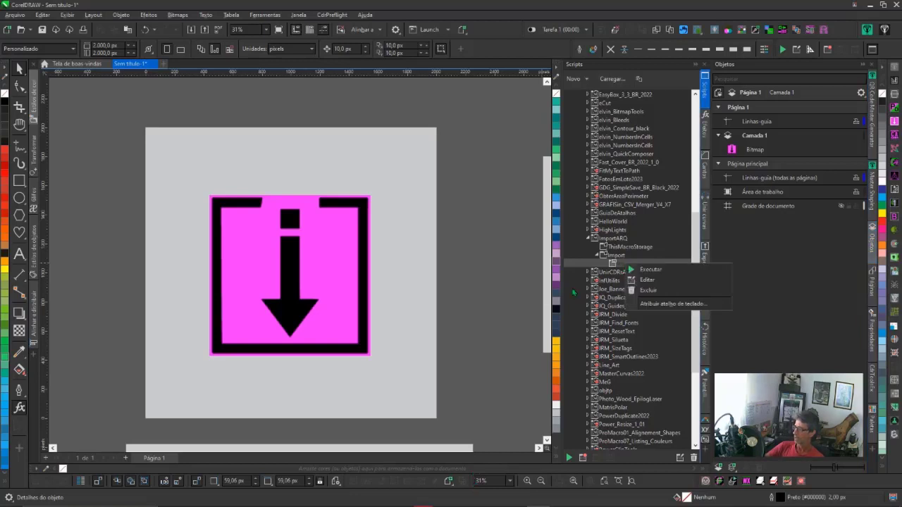
left_click(513, 282)
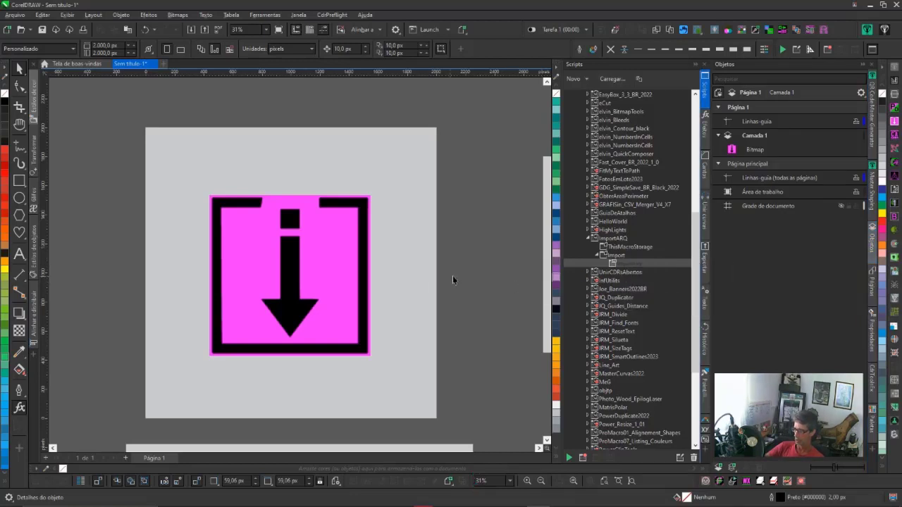
key("alt+Tab")
key("Right")
Step: Navigate Explorer to the C: drive and open the SocialMidia folder
key("Down")
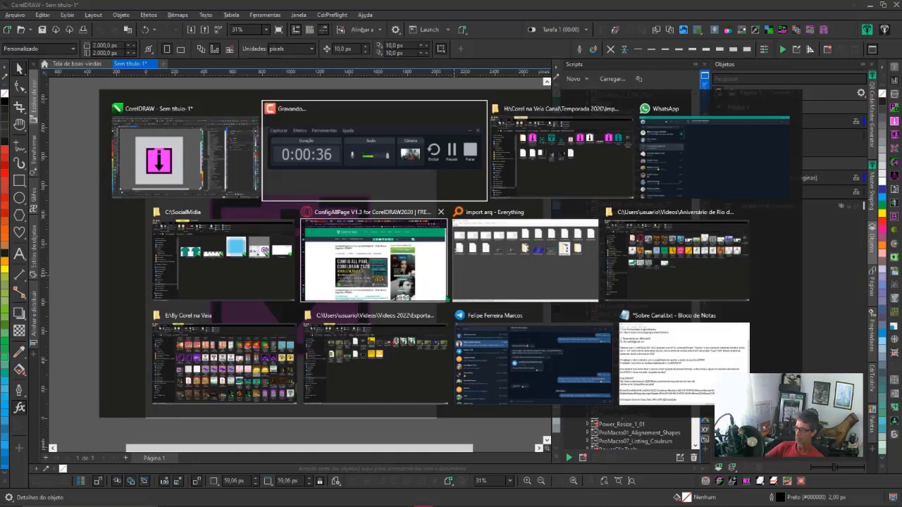
key("Left")
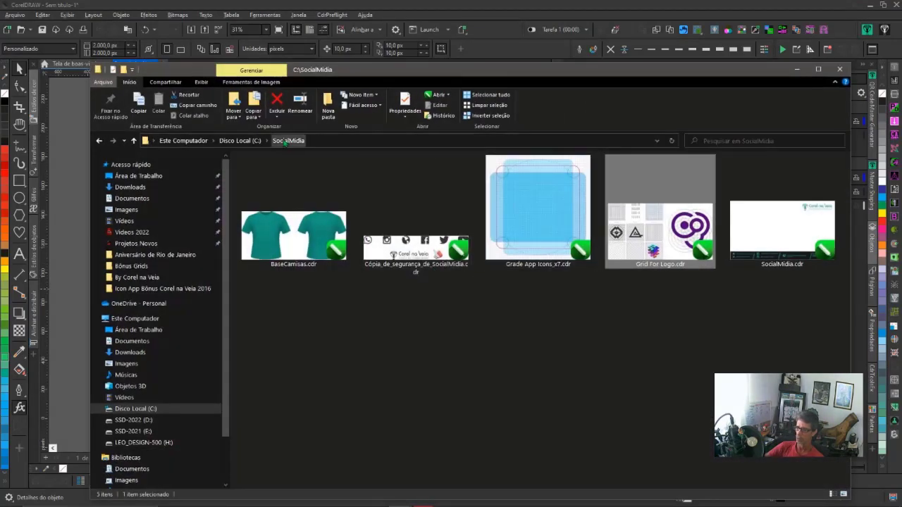
left_click(239, 141)
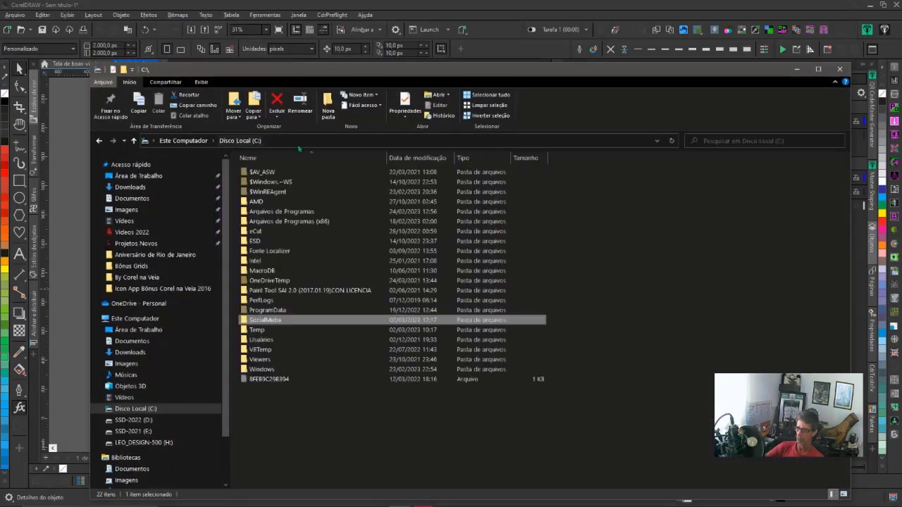
double_click(265, 321)
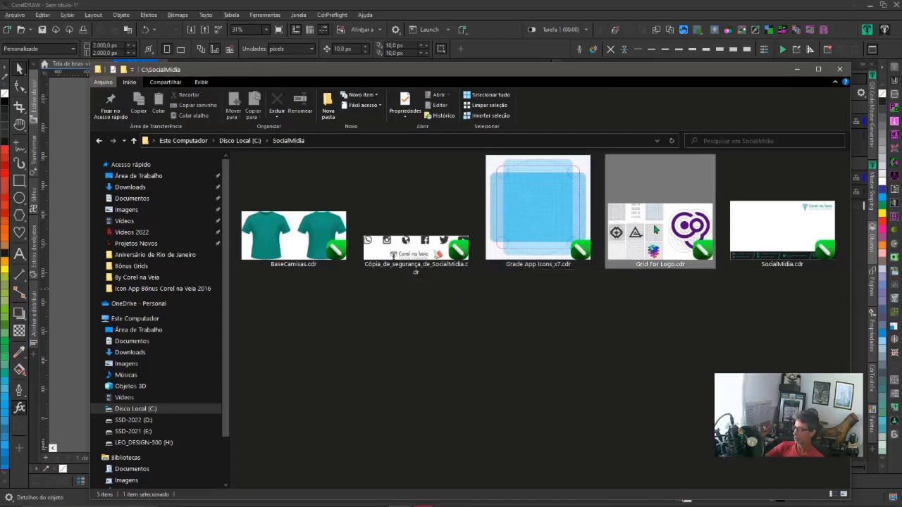
Step: Copy the exact file name of Grid For Logo.cdr, then minimise Explorer
left_click(659, 229)
right_click(660, 230)
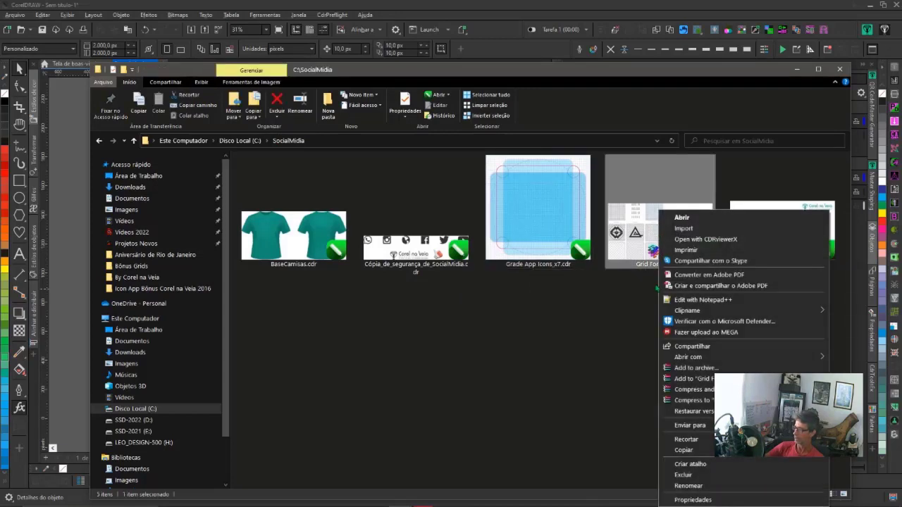
left_click(689, 485)
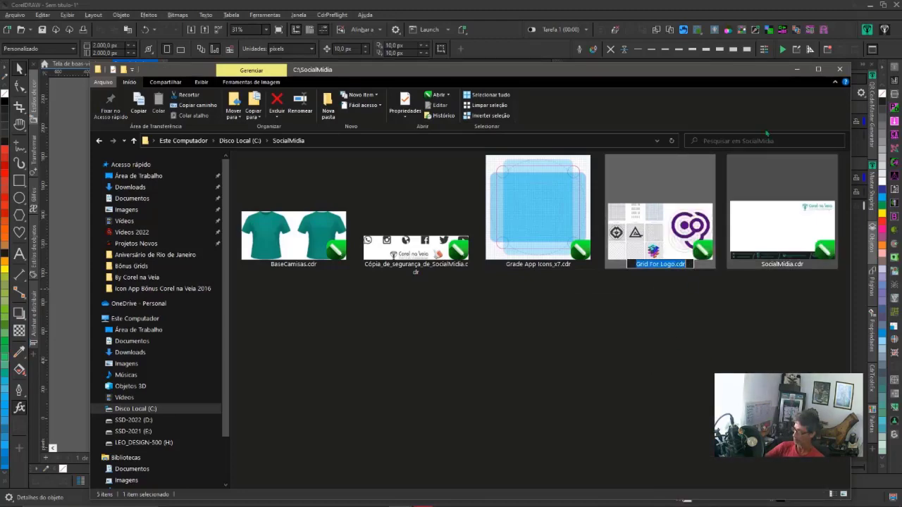
left_click(795, 71)
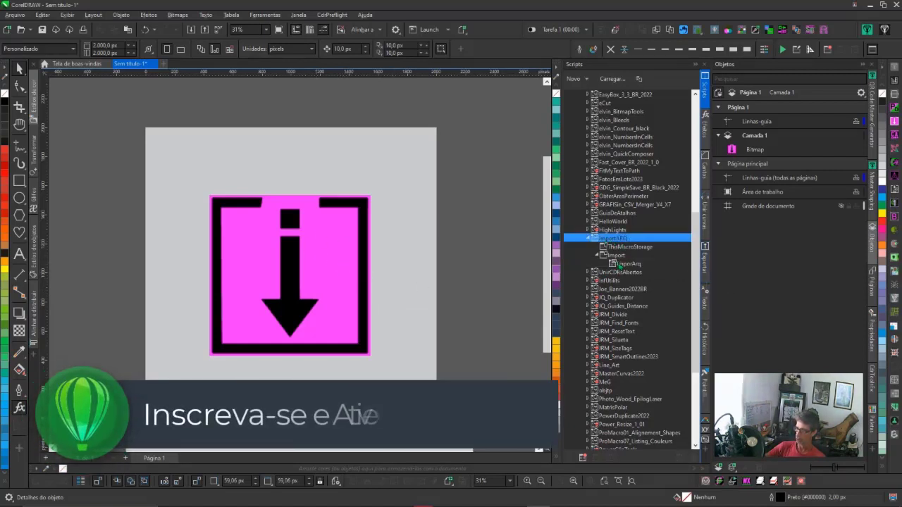
Step: Replace BaseCamisas.cdr with Grid For Logo.cdr in the ImportArq ImportEx path and close the code
right_click(623, 264)
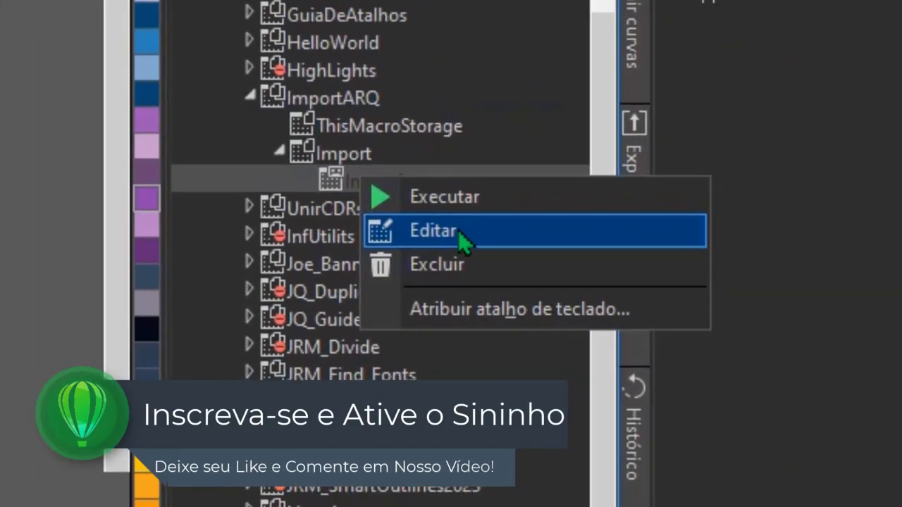
left_click(458, 234)
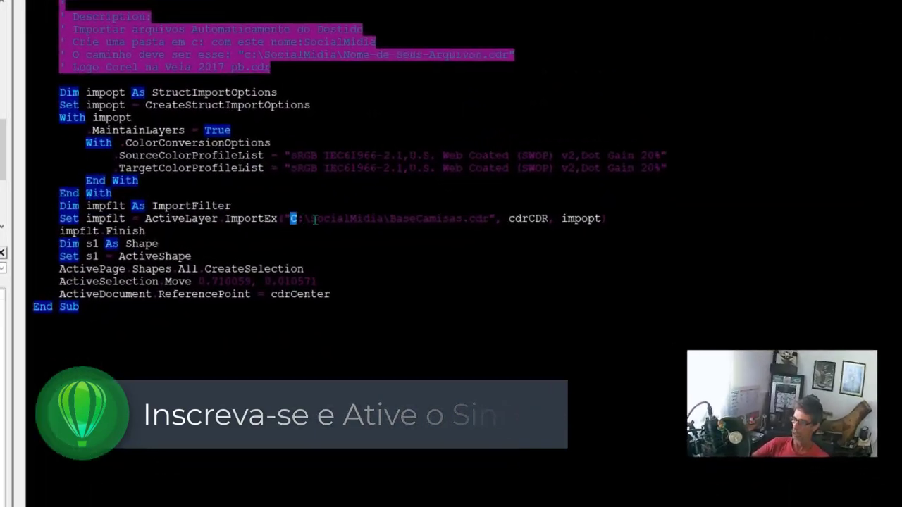
left_click_drag(385, 262, 508, 265)
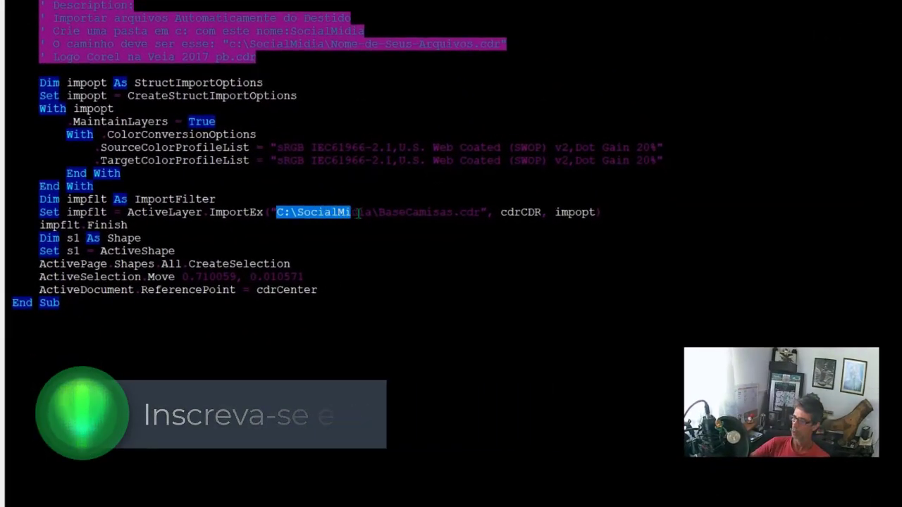
left_click(509, 265)
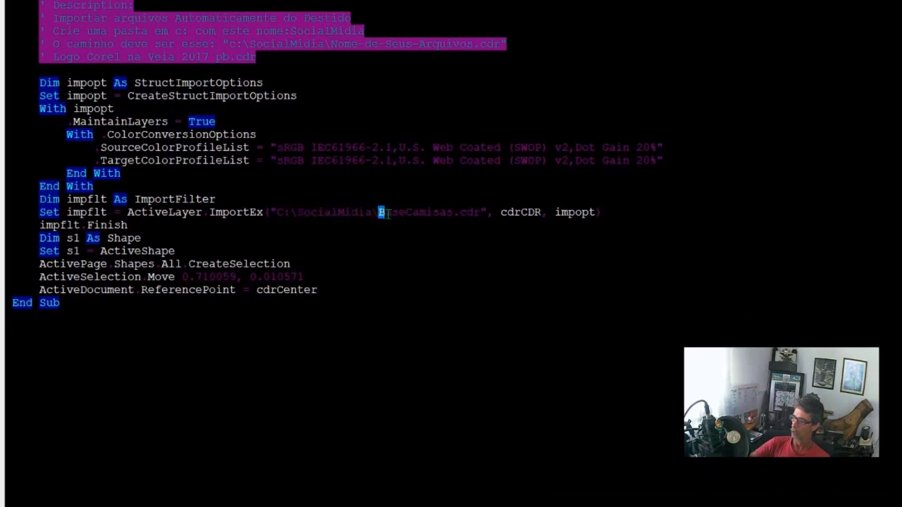
left_click_drag(388, 214, 479, 213)
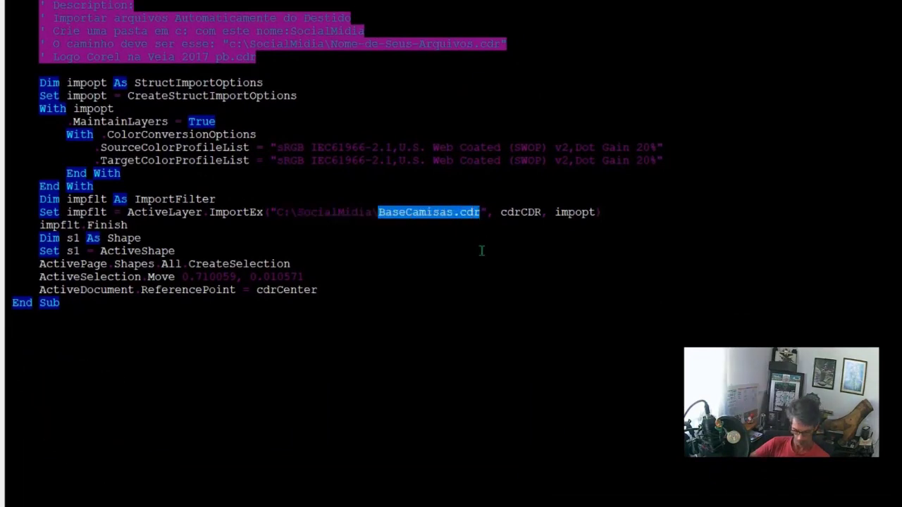
type("Grid For Logo.cdr")
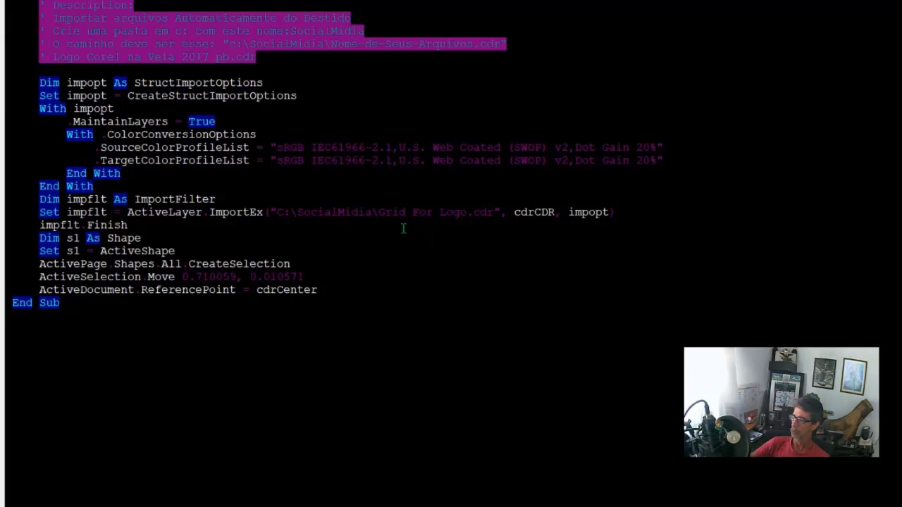
left_click(476, 212)
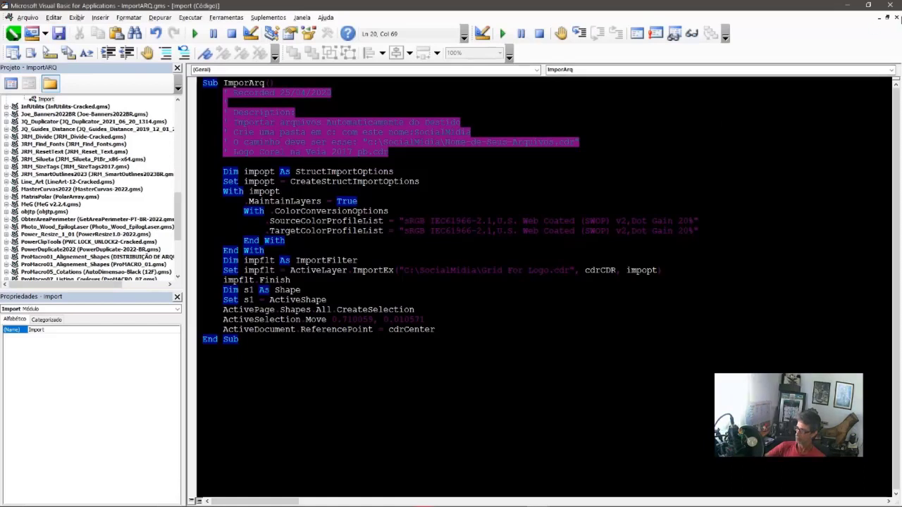
left_click(896, 17)
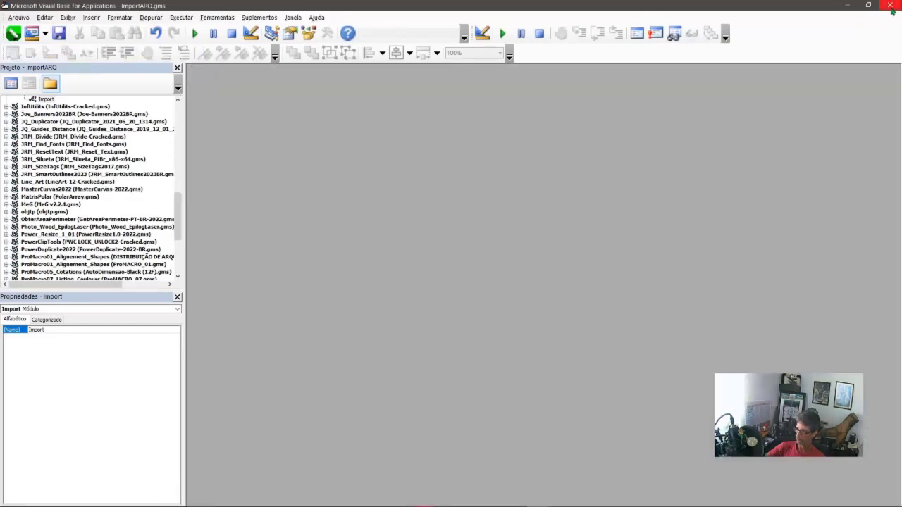
Step: Run the edited ImportArq macro and delete the pink icon bitmap and imported grid artwork
left_click(889, 6)
double_click(598, 265)
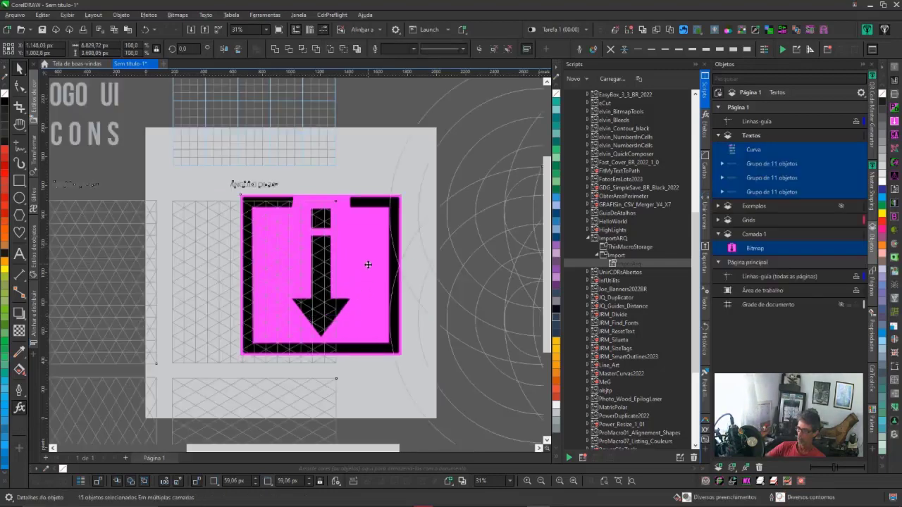
scroll(353, 265, "down", 5)
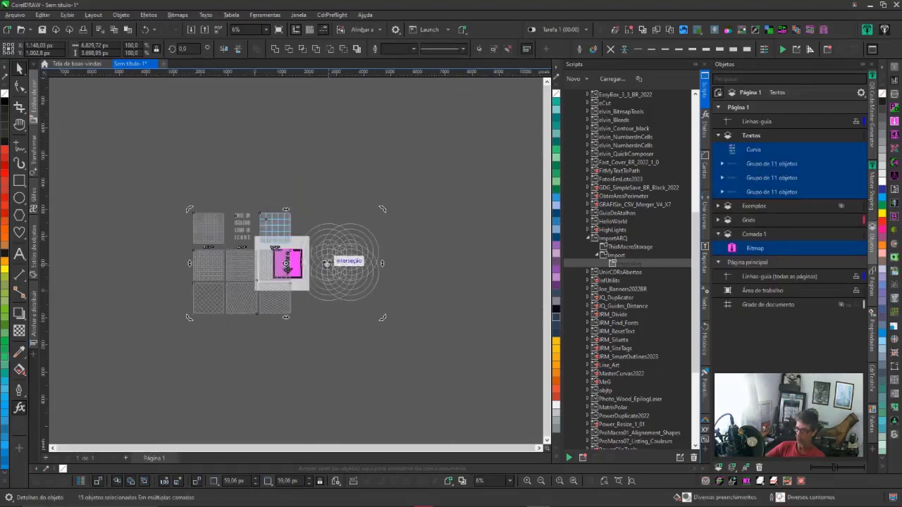
key("Delete")
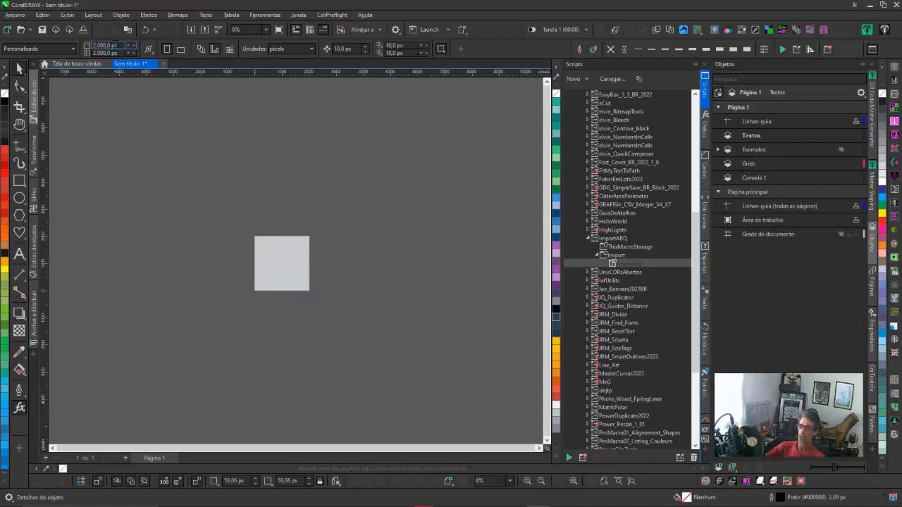
Step: Set the page width and height to 5000 px each and re-run ImportArq for the grids
type("5000")
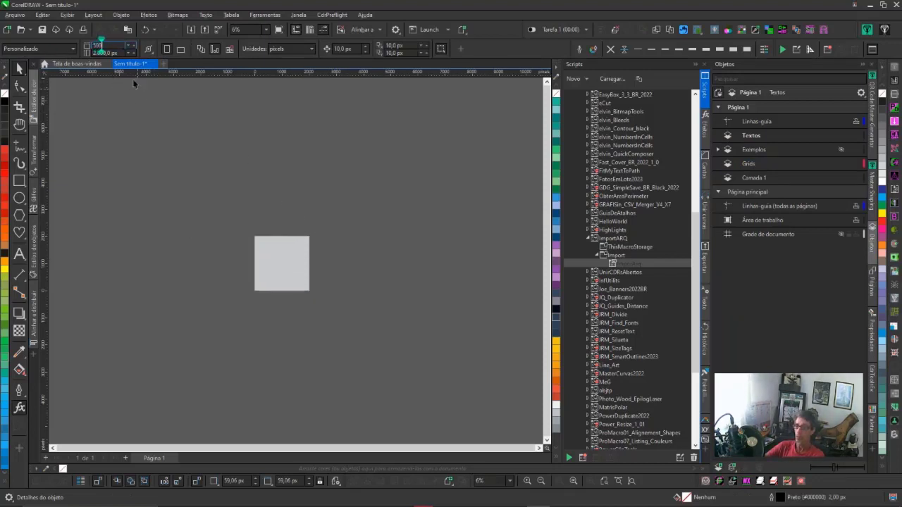
key("Tab")
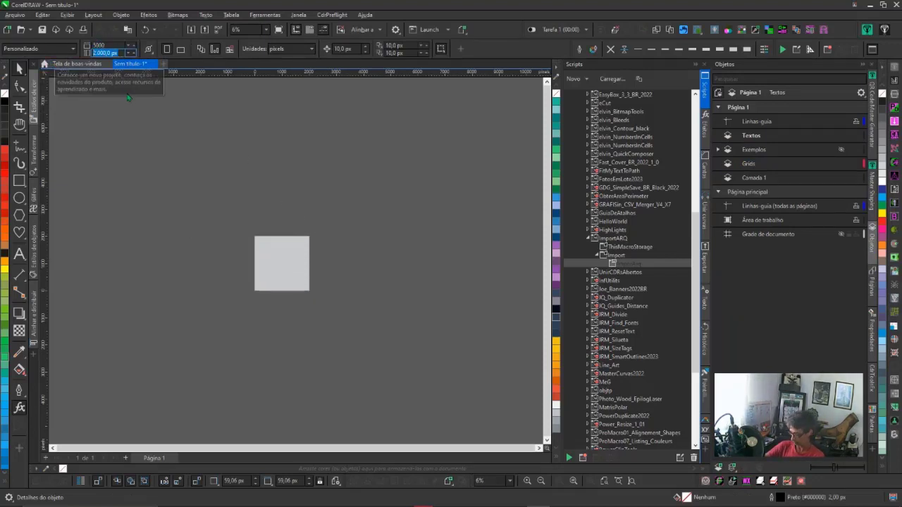
type("5000")
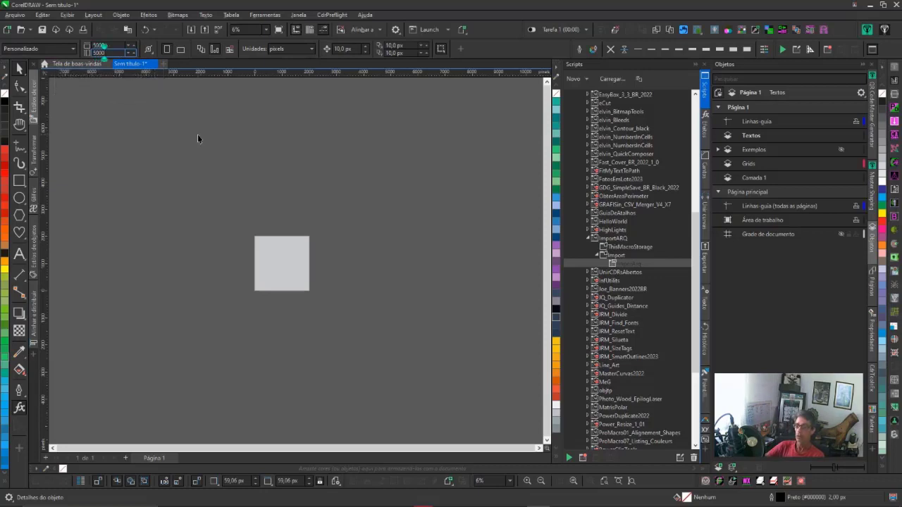
key("Return")
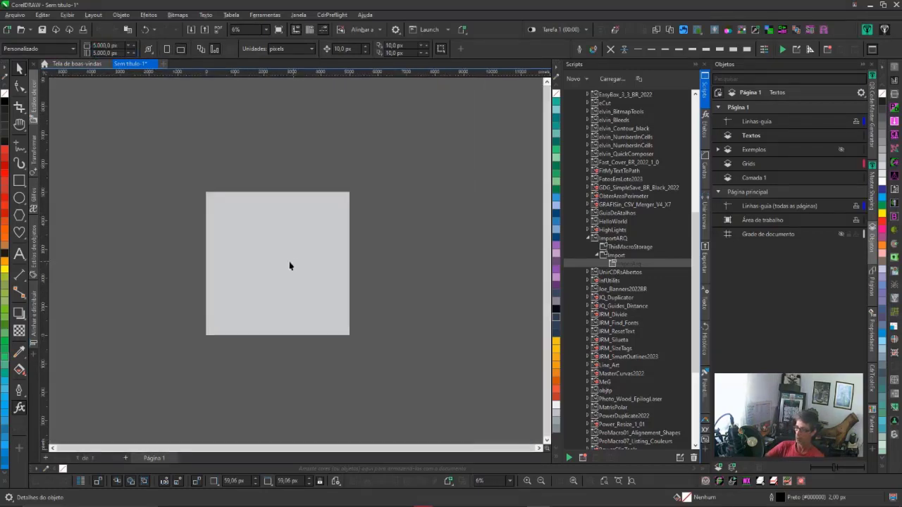
key("shift+F4")
double_click(620, 263)
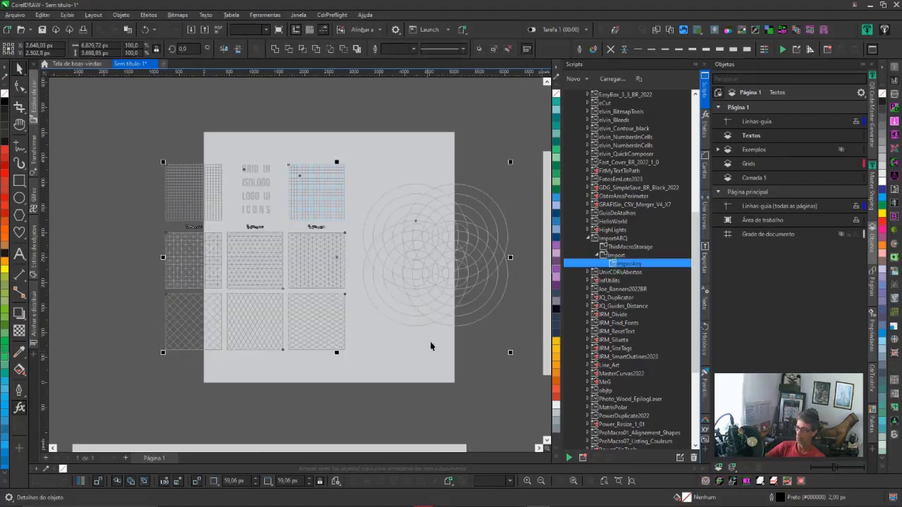
Step: Deselect the imported artwork, fit the page to it, and zoom in on the grids and circles
key("alt")
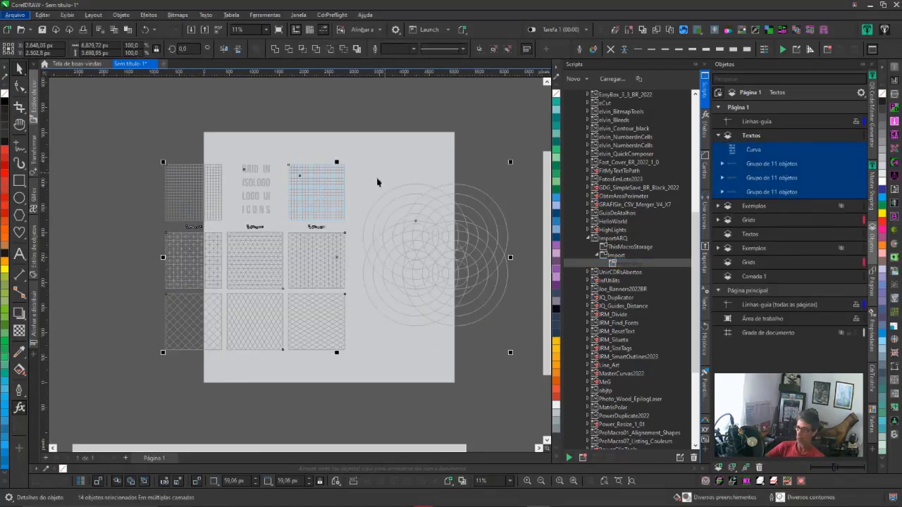
key("Down")
left_click(361, 319)
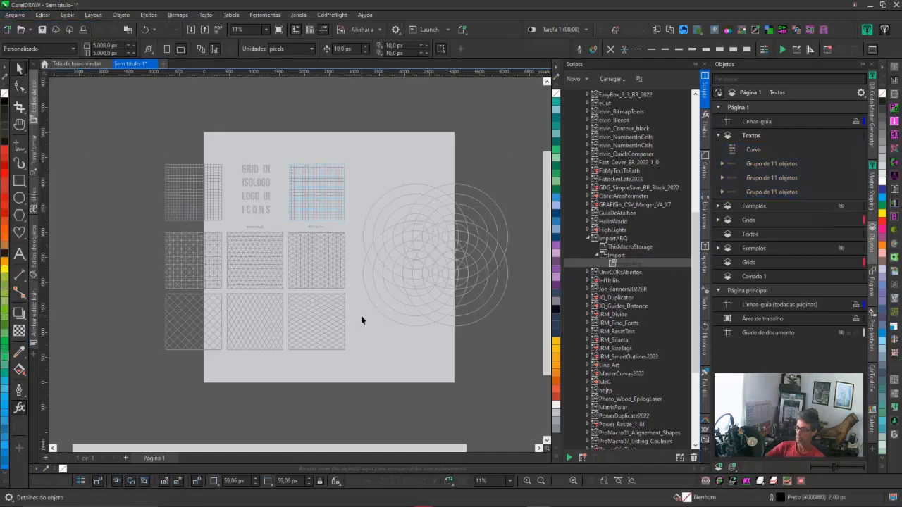
left_click(367, 323)
left_click(400, 353)
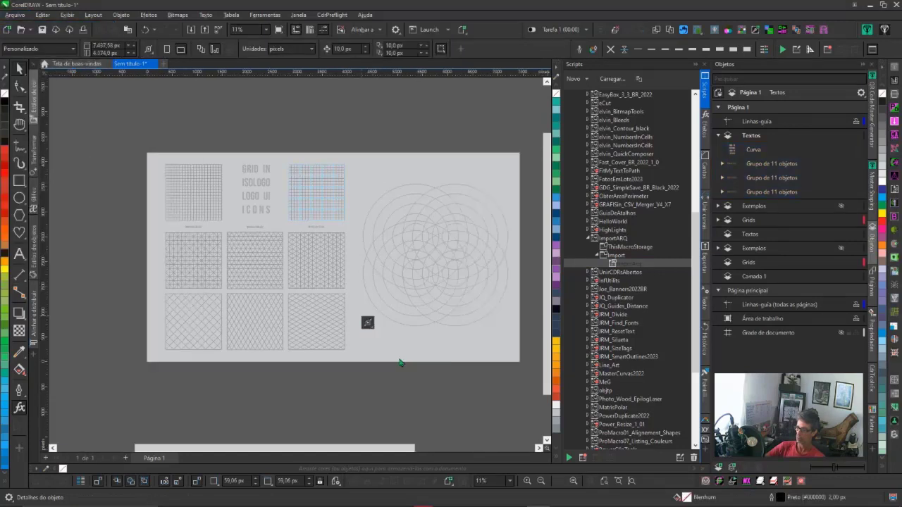
left_click_drag(153, 150, 519, 378)
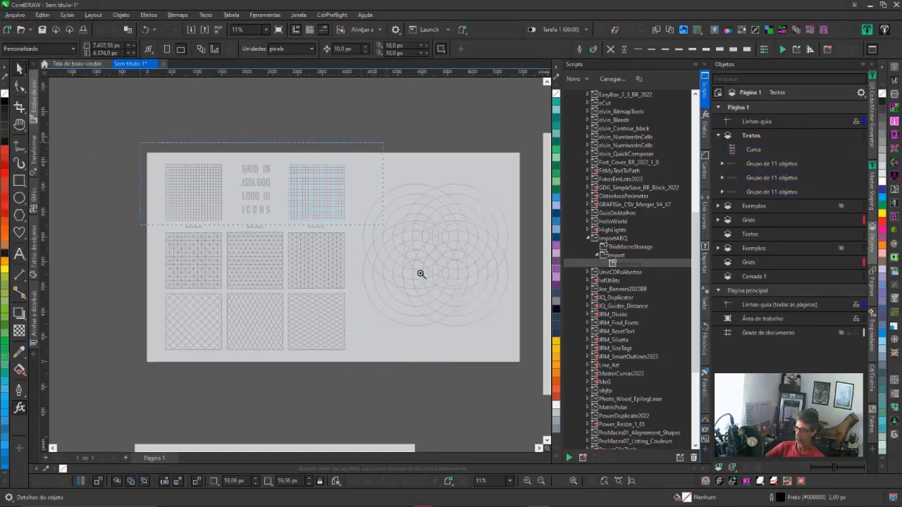
left_click(288, 282)
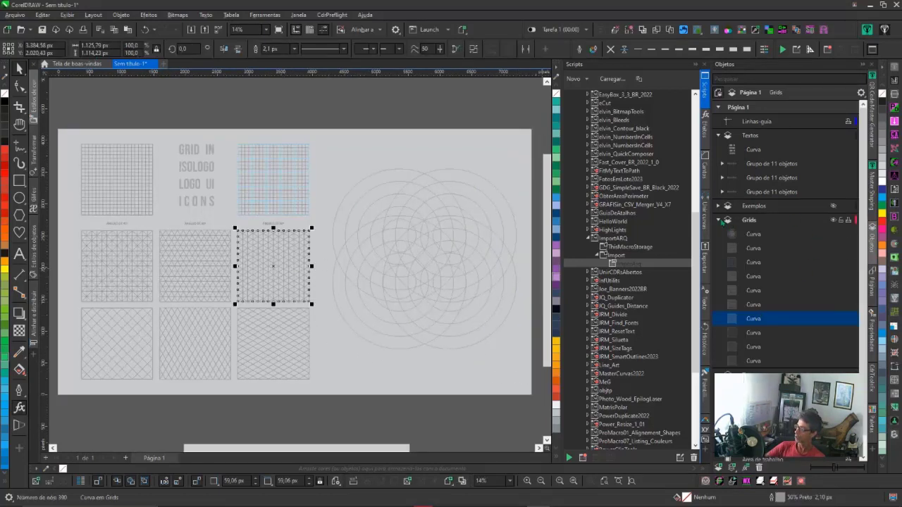
Step: Collapse the Grids and Textos layers, preview the Exemplos logos, then hide that layer
left_click(718, 220)
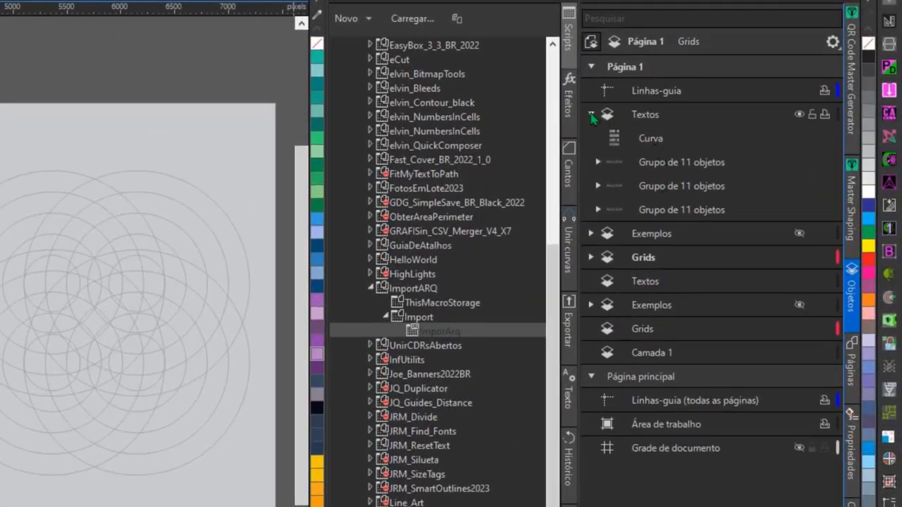
left_click(591, 115)
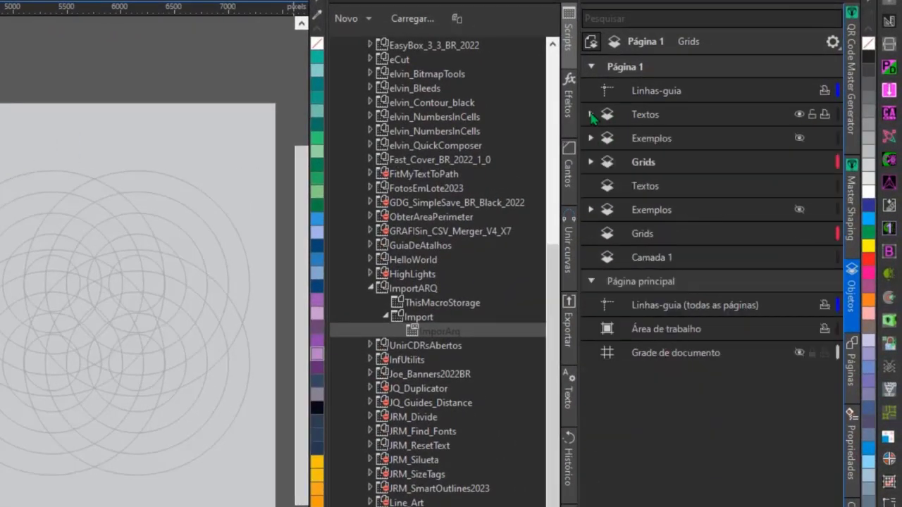
left_click(670, 139)
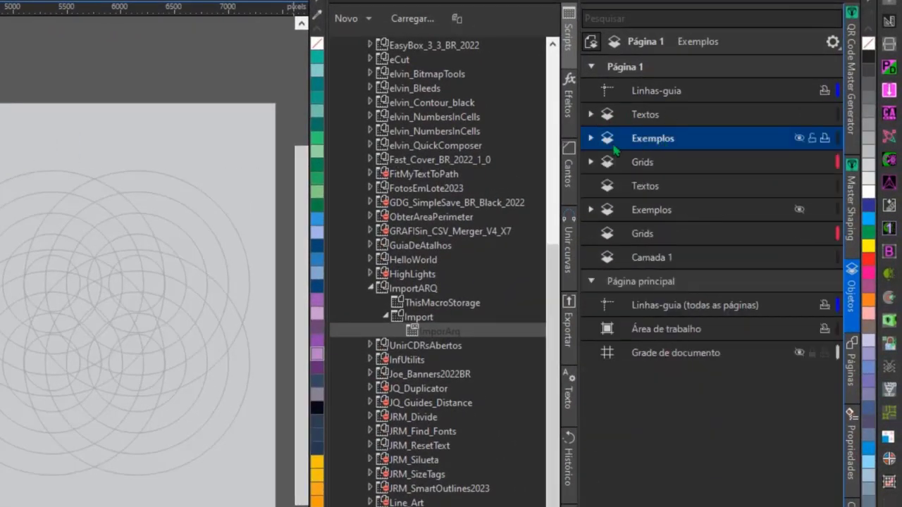
left_click(591, 140)
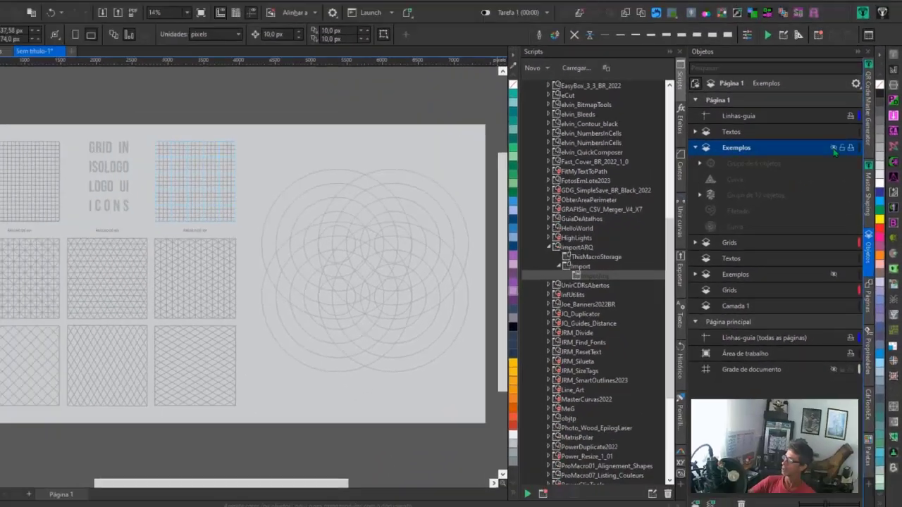
left_click(833, 148)
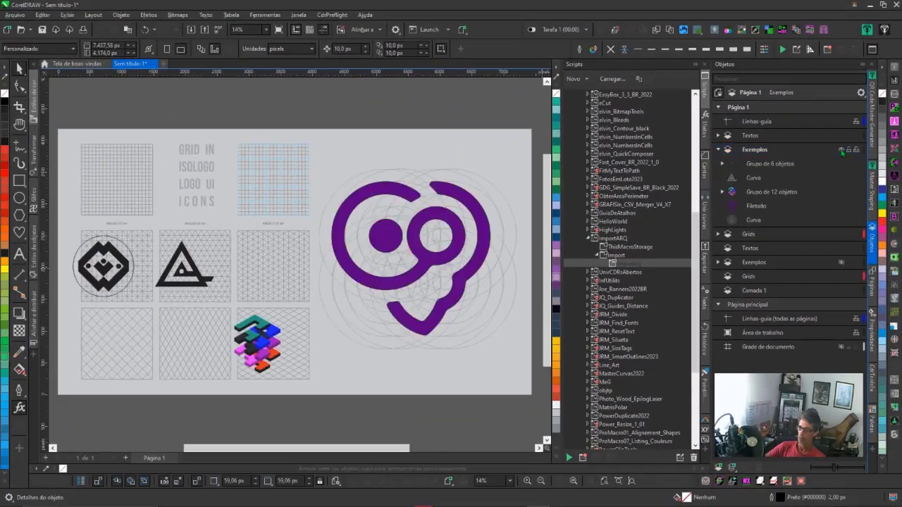
left_click(842, 150)
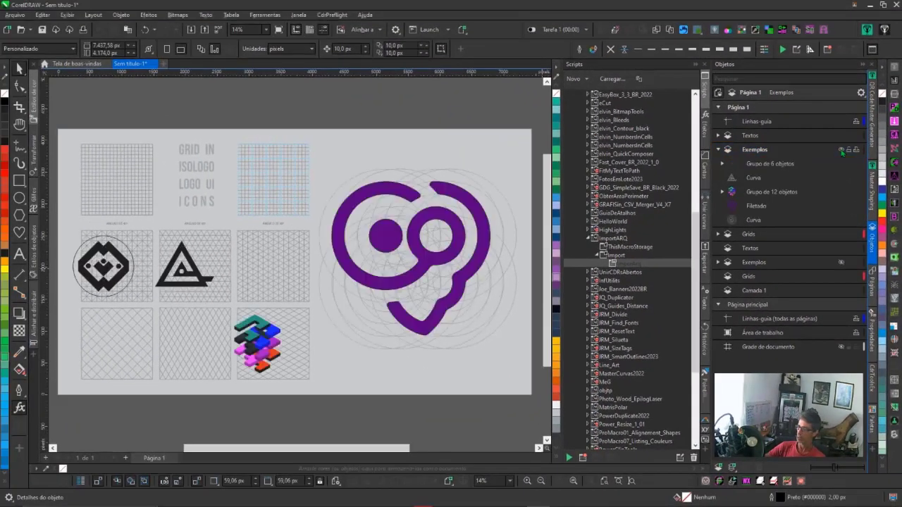
left_click(841, 150)
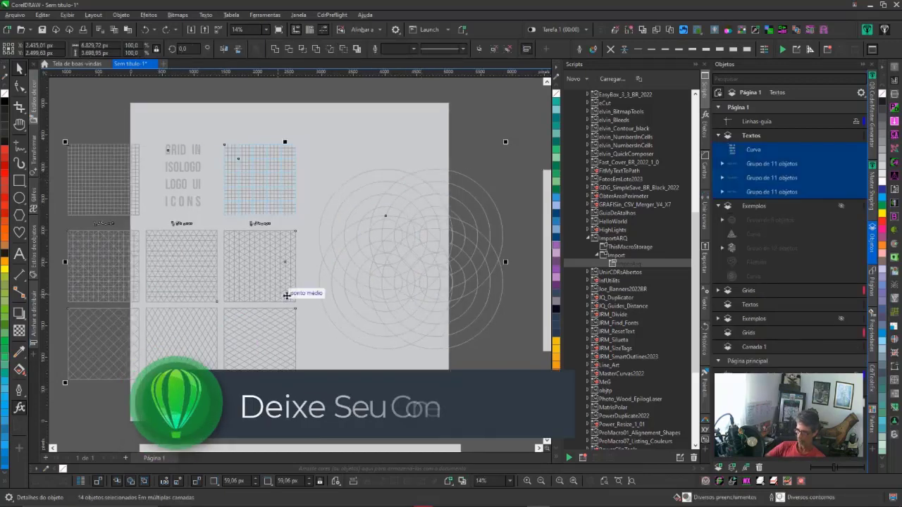
Step: Drag the page edges to resize it to 7,278 × 4,553 px around the grids and circles
key("Escape")
scroll(295, 260, "down", 2)
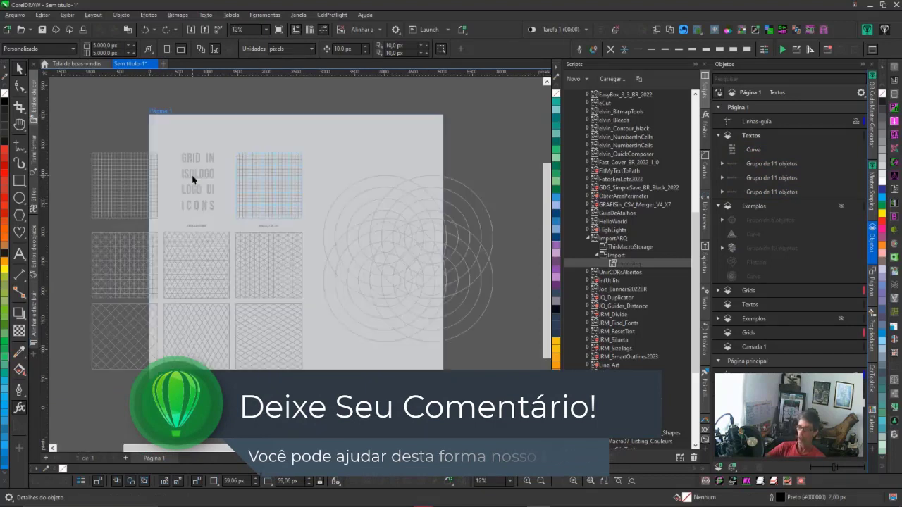
key("shift+F4")
left_click(162, 127)
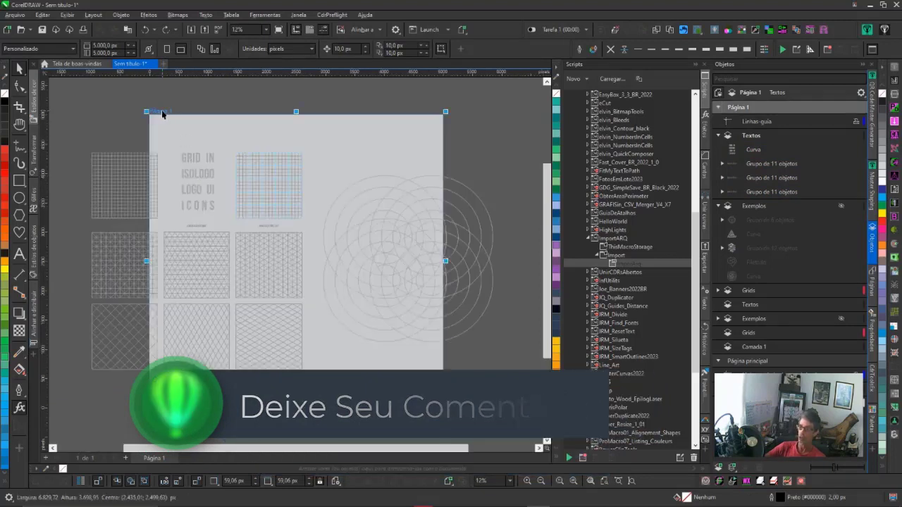
left_click_drag(147, 261, 76, 257)
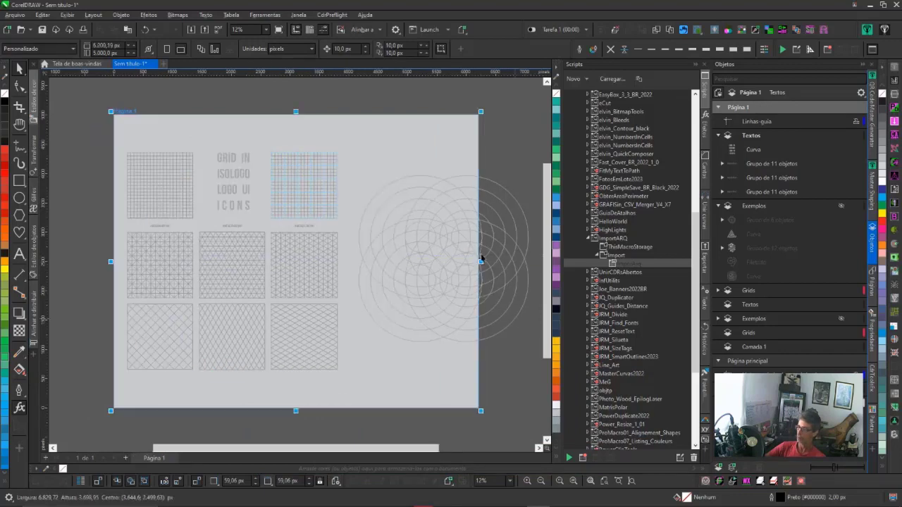
left_click_drag(481, 262, 504, 260)
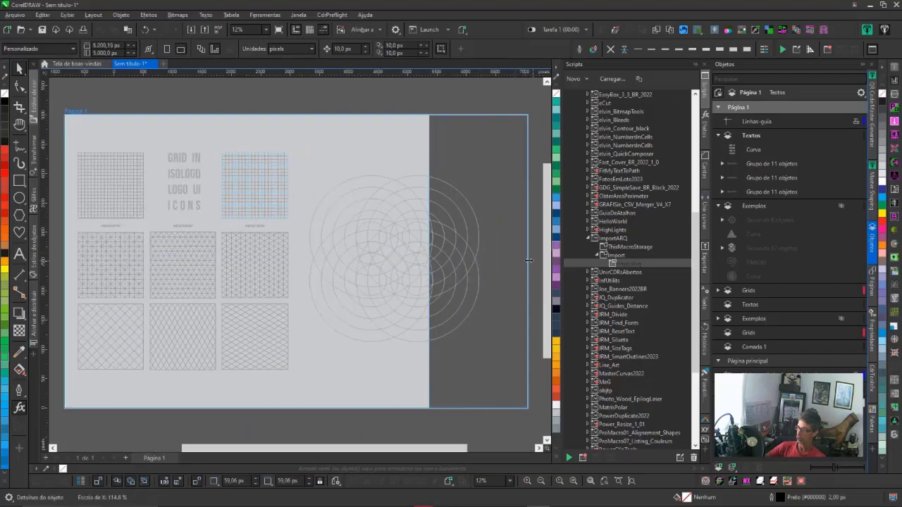
left_click_drag(503, 260, 496, 259)
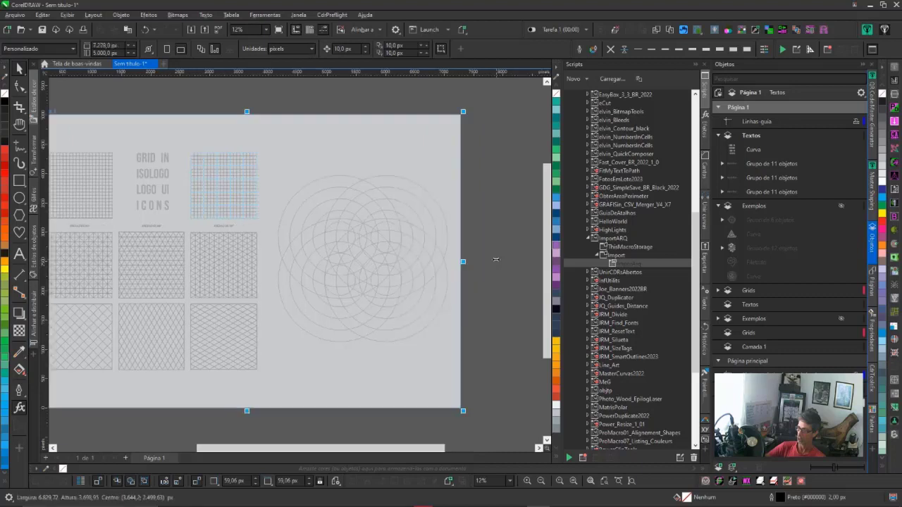
left_click_drag(319, 445, 296, 448)
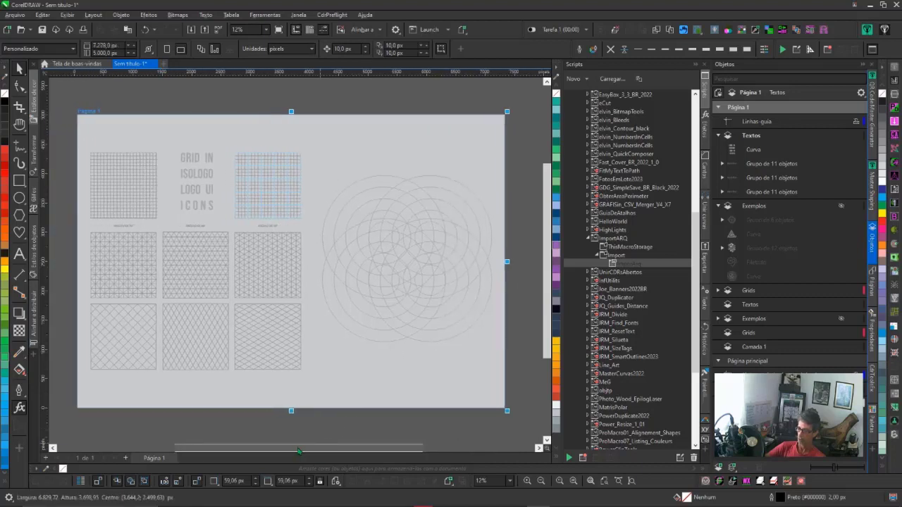
left_click_drag(303, 410, 303, 384)
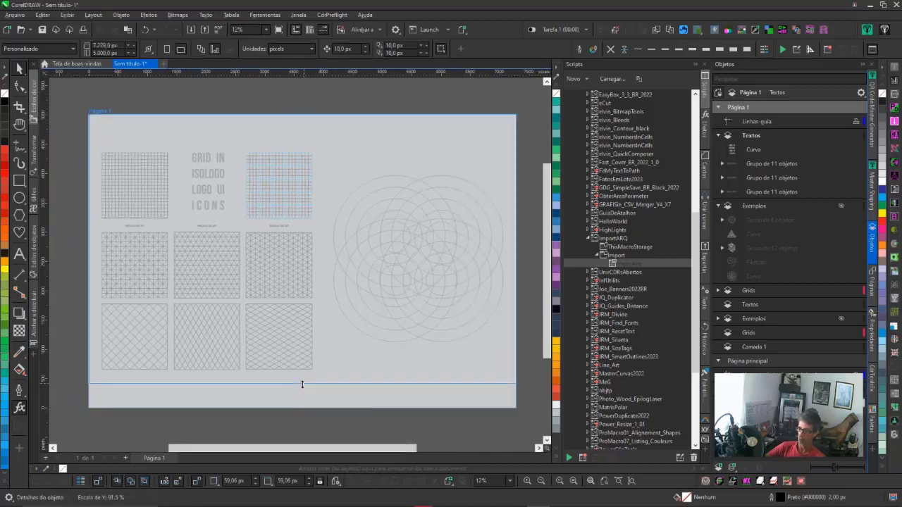
Step: Collapse the Textos layer and make the Exemplos logos visible again
left_click(318, 412)
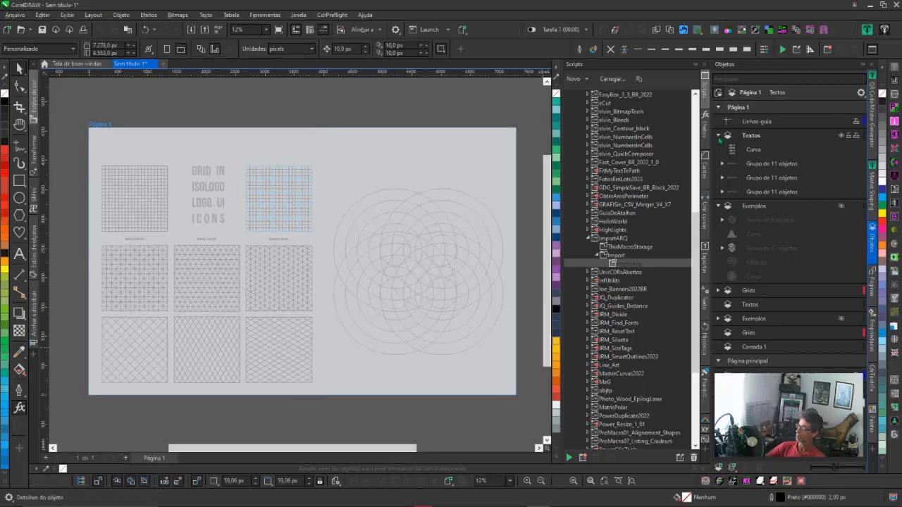
left_click(719, 136)
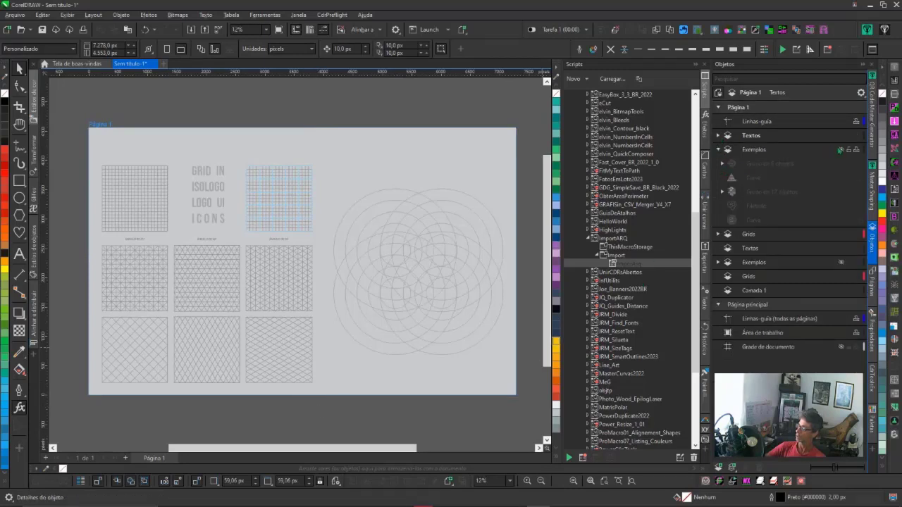
left_click(841, 149)
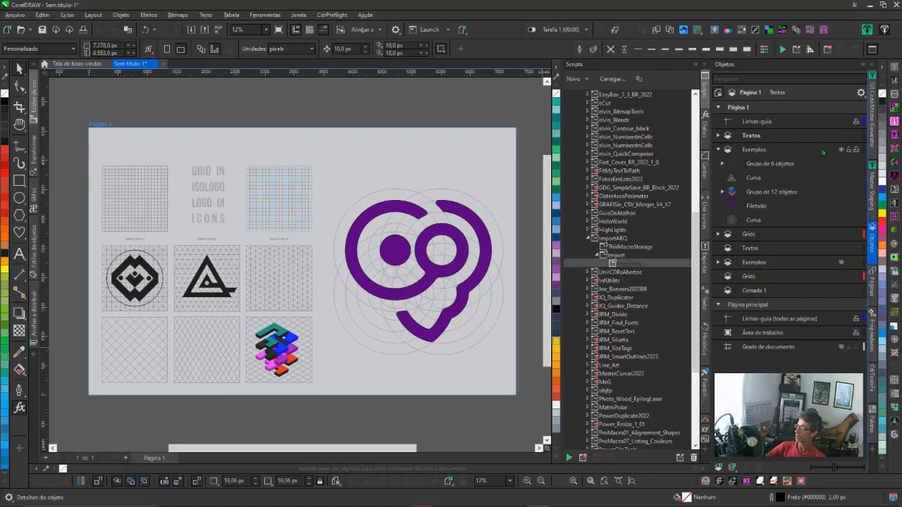
Step: Add a new layer named Logo Arte
left_click(841, 153)
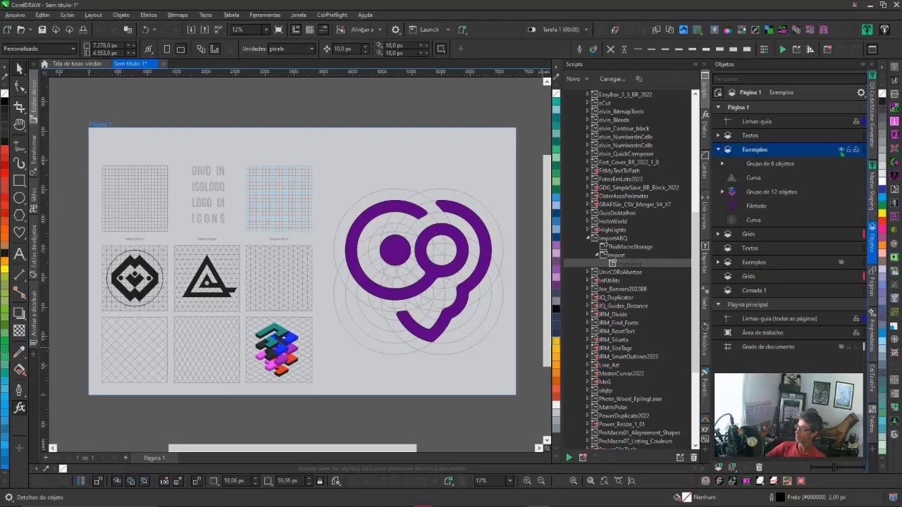
left_click(719, 150)
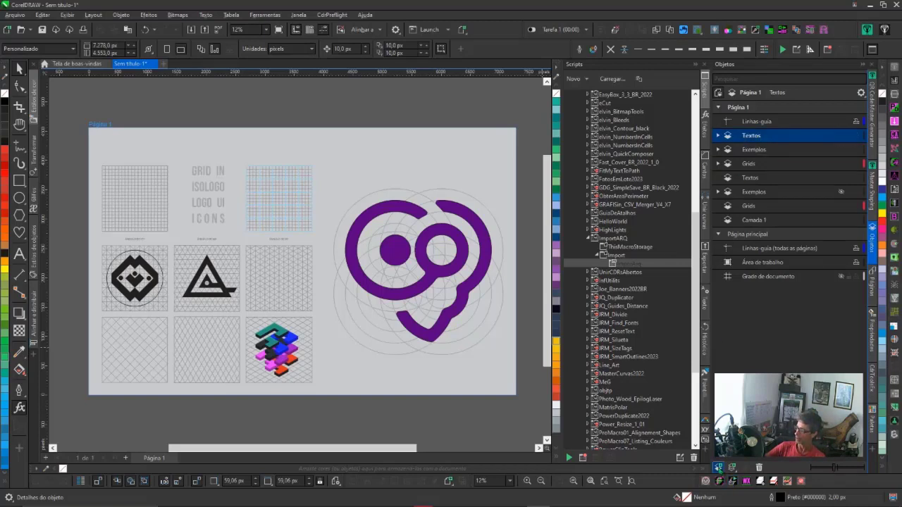
left_click(718, 468)
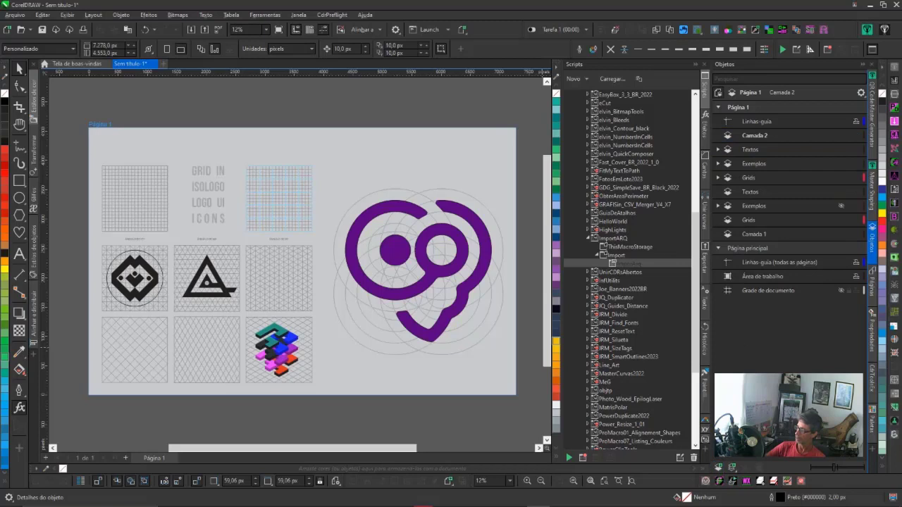
double_click(758, 136)
key("BackSpace")
type("Logo Ano")
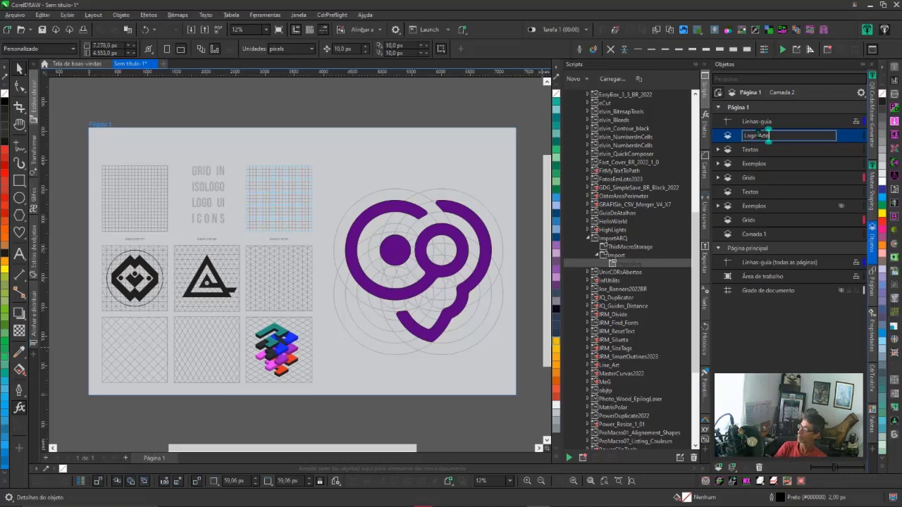
key("Return")
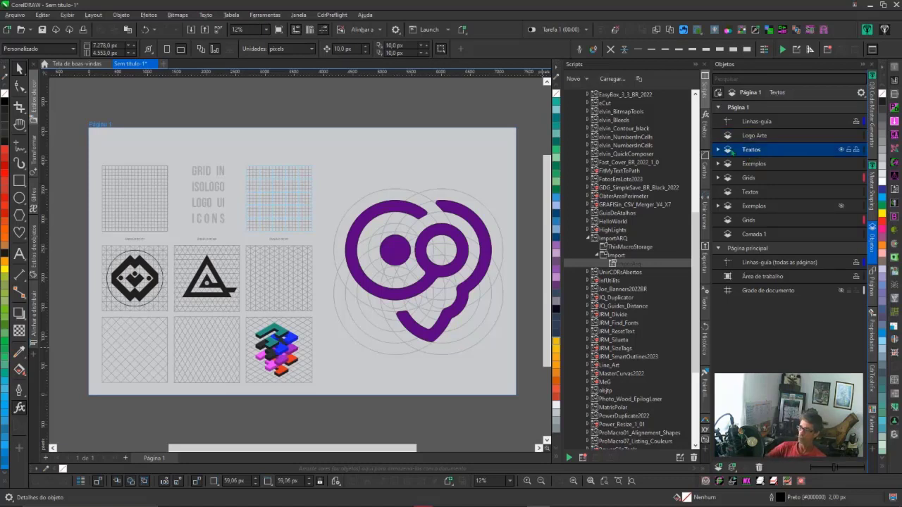
mouse_move(754, 164)
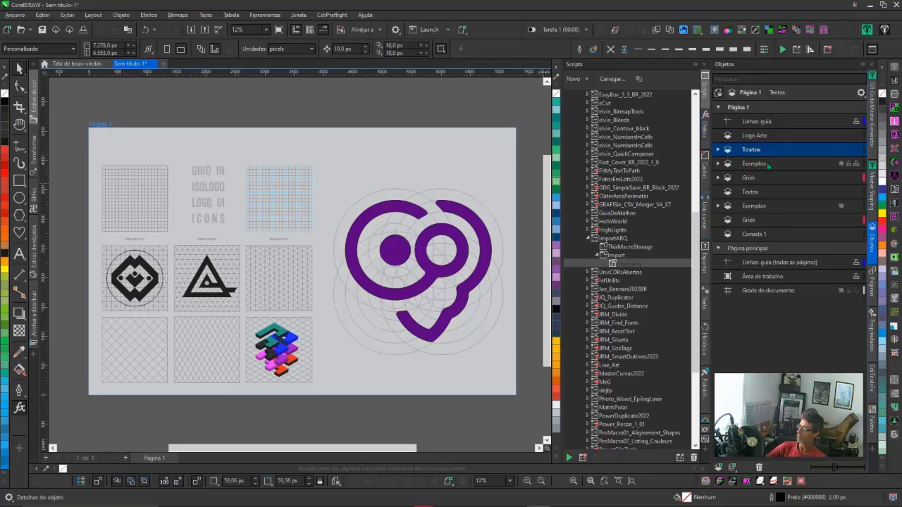
Step: Hide the Textos and Exemplos layers and lock the Grids and second Textos layers
left_click(840, 150)
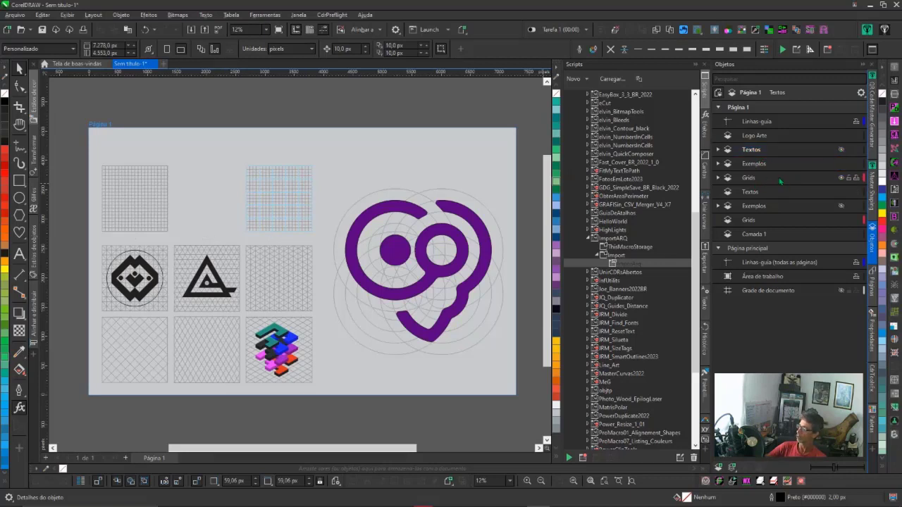
left_click(841, 164)
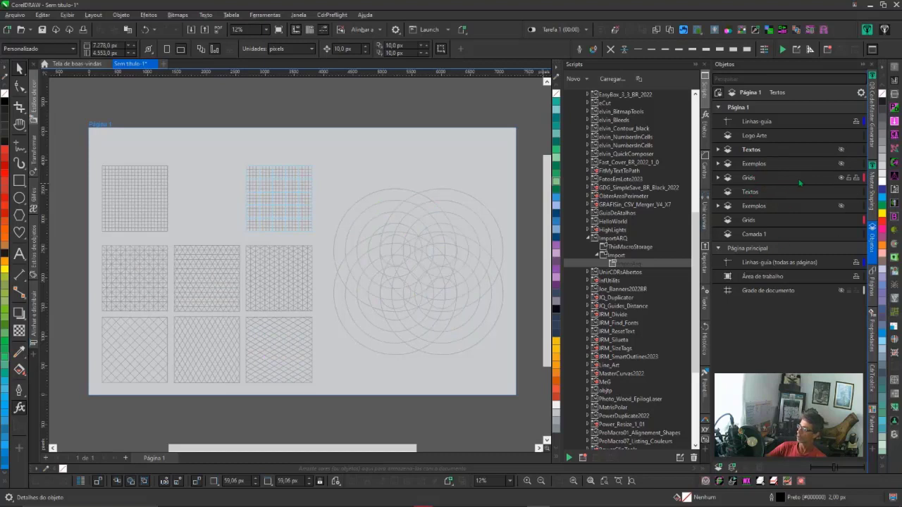
left_click(849, 178)
left_click(751, 194)
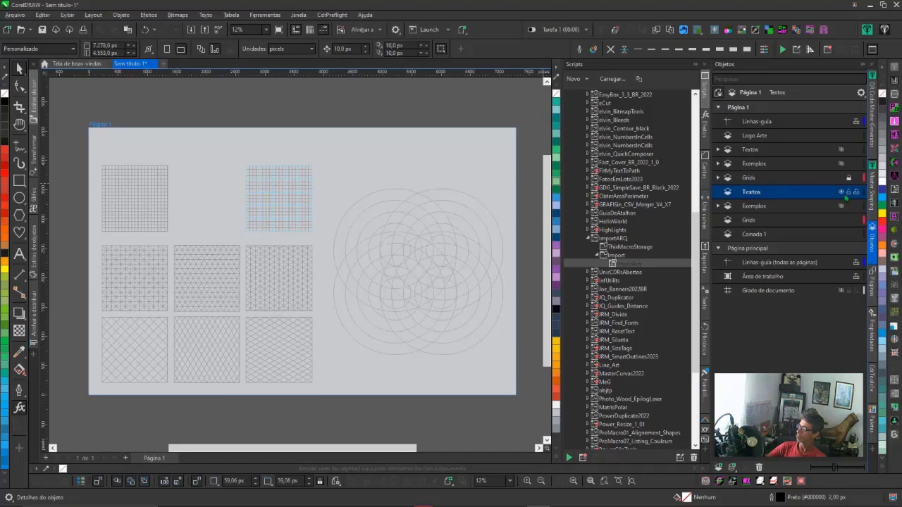
left_click(848, 192)
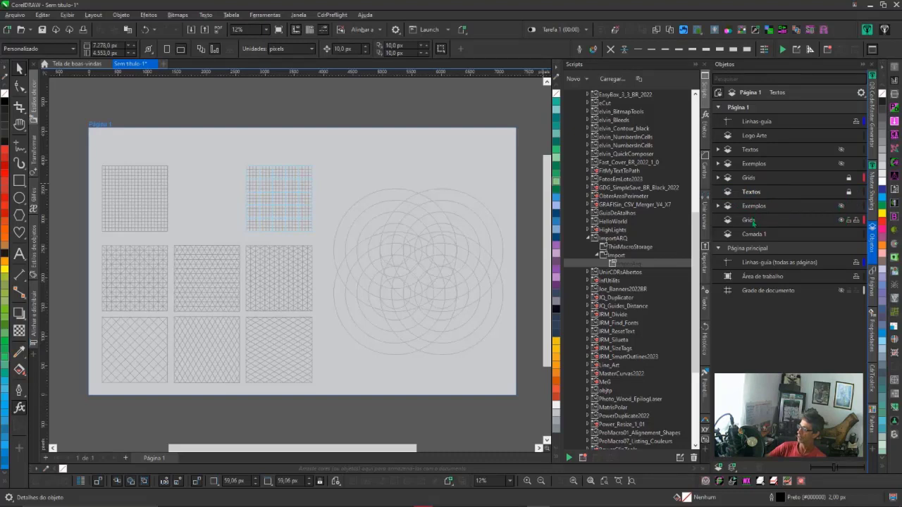
left_click(848, 220)
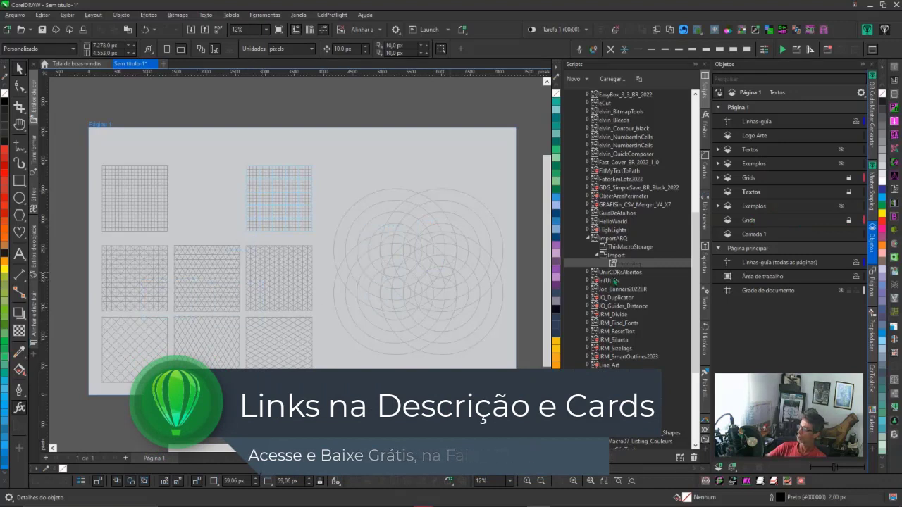
Step: Delete the empty Camada 1 layer and make Logo Arte the active layer
left_click(752, 234)
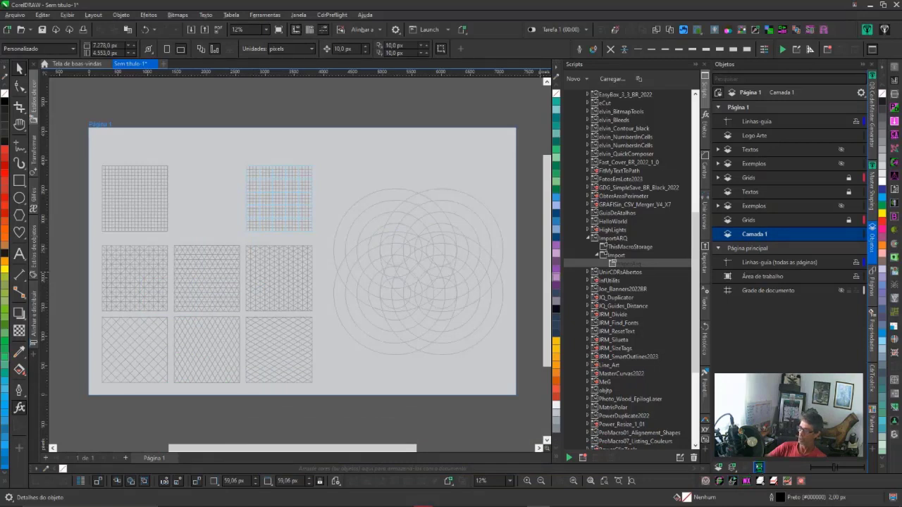
key("Delete")
left_click(760, 138)
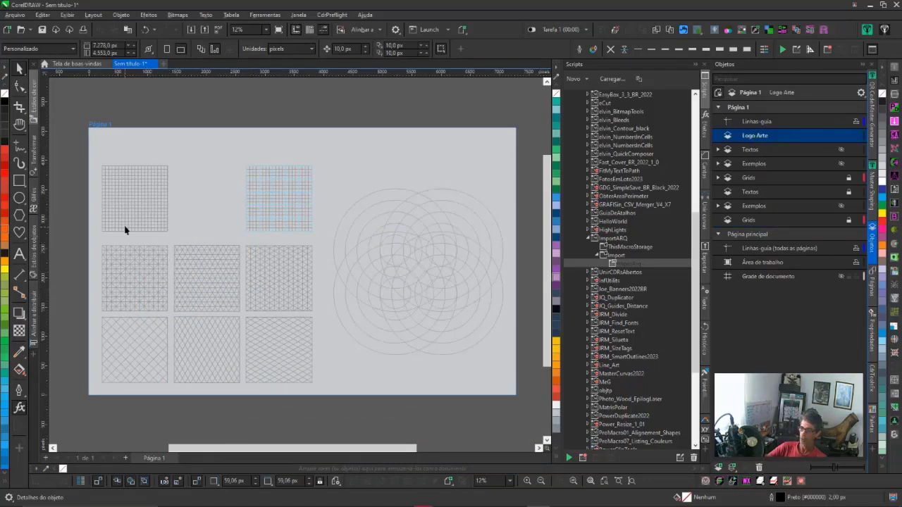
scroll(312, 250, "up", 2)
scroll(288, 243, "up", 2)
scroll(263, 246, "up", 2)
scroll(247, 231, "down", 2)
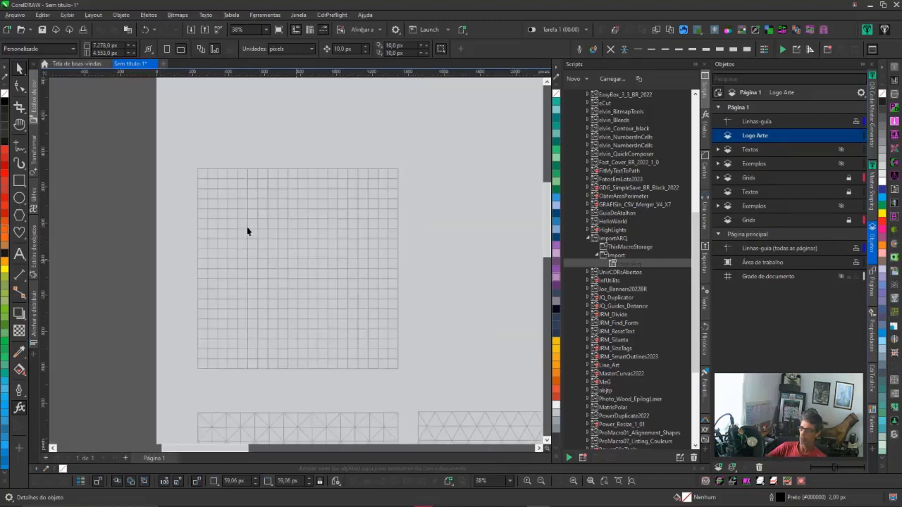
scroll(297, 262, "up", 2)
scroll(324, 317, "down", 2)
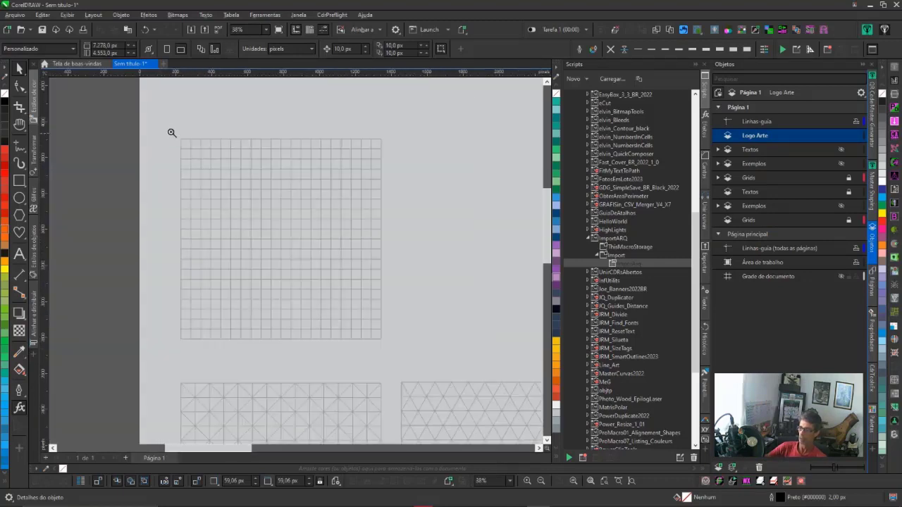
left_click_drag(171, 131, 401, 354)
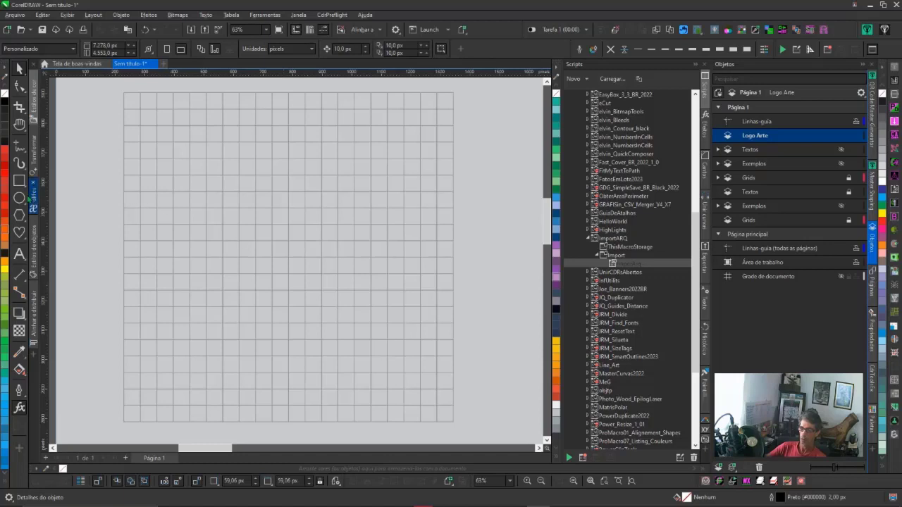
left_click(19, 198)
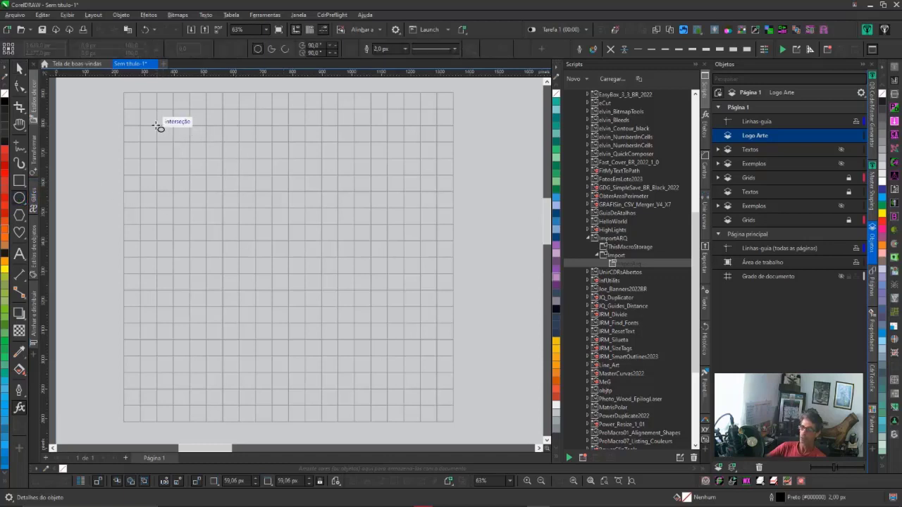
mouse_move(159, 124)
left_mouse_down()
mouse_move(310, 343)
mouse_move(438, 386)
mouse_move(423, 392)
left_mouse_up()
key("space")
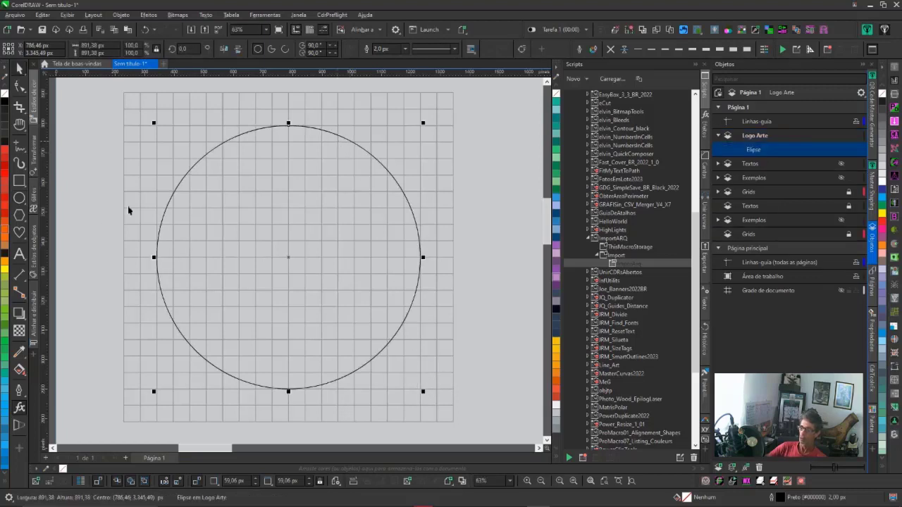
left_click(19, 180)
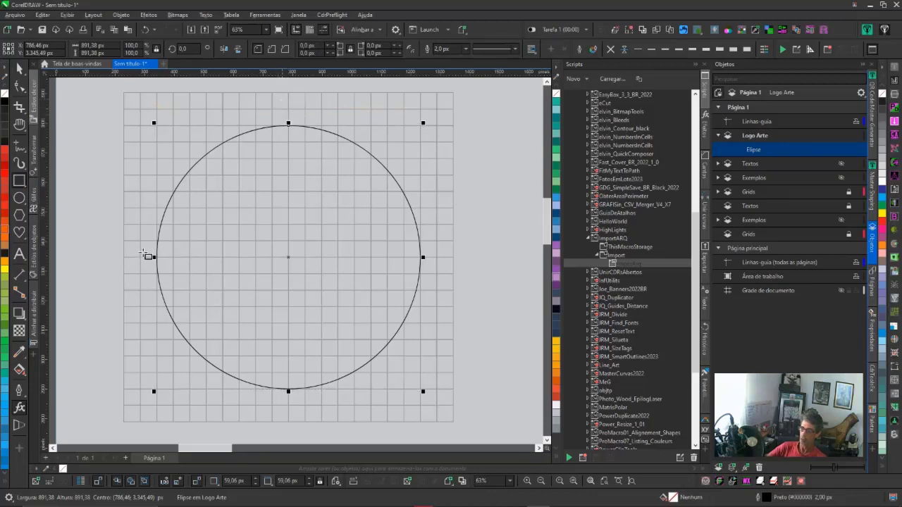
Step: Draw a yellow bar, mirror-copy it, group the pair, and centre it on the circle
left_click_drag(121, 240, 159, 259)
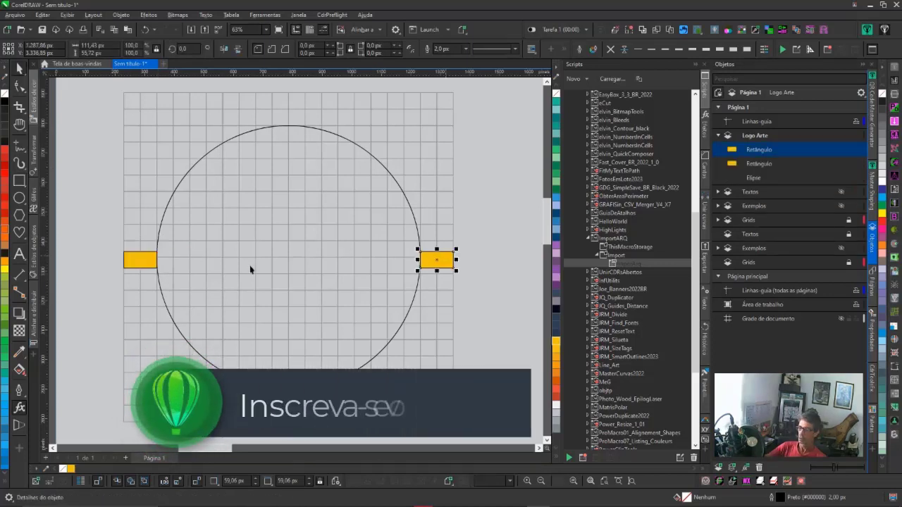
left_click(152, 258, "shift")
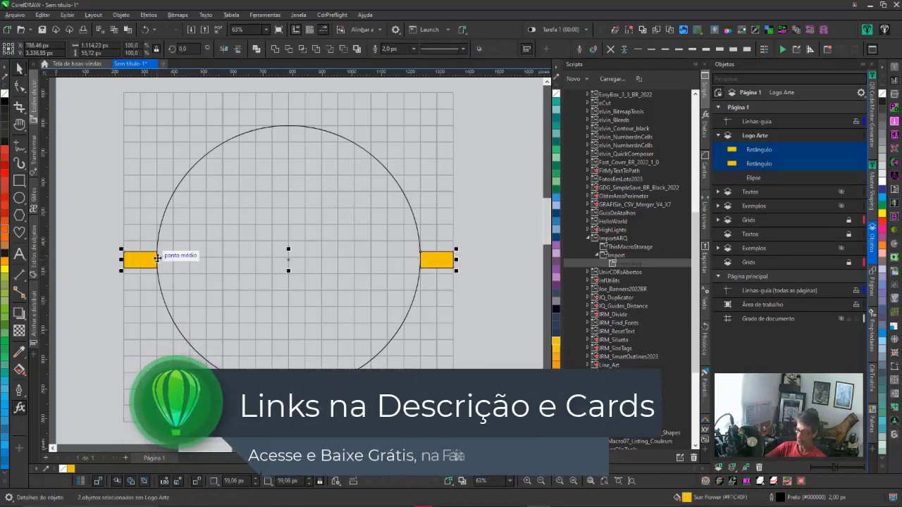
key("ctrl+g")
left_click(415, 218, "shift")
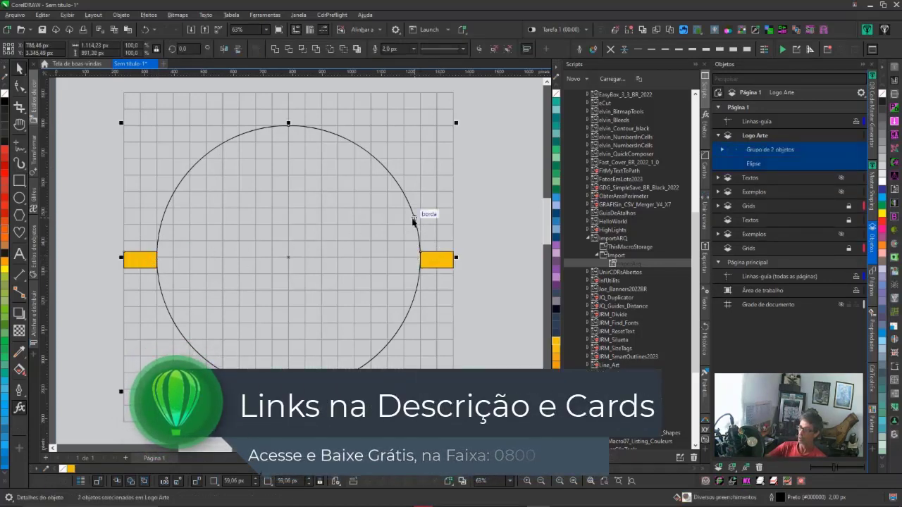
key("e")
Step: Rotate-copy the bar pair 90° to add the top and bottom bars
left_click(436, 257)
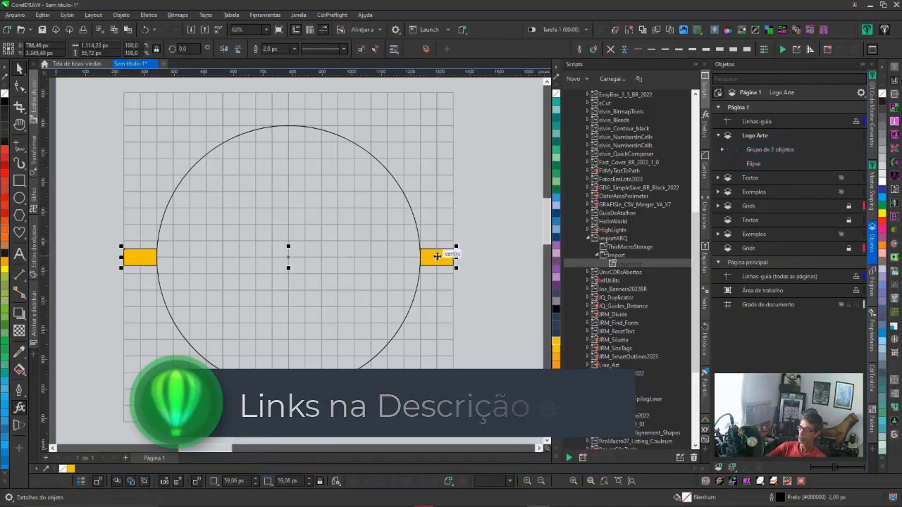
left_click(448, 254)
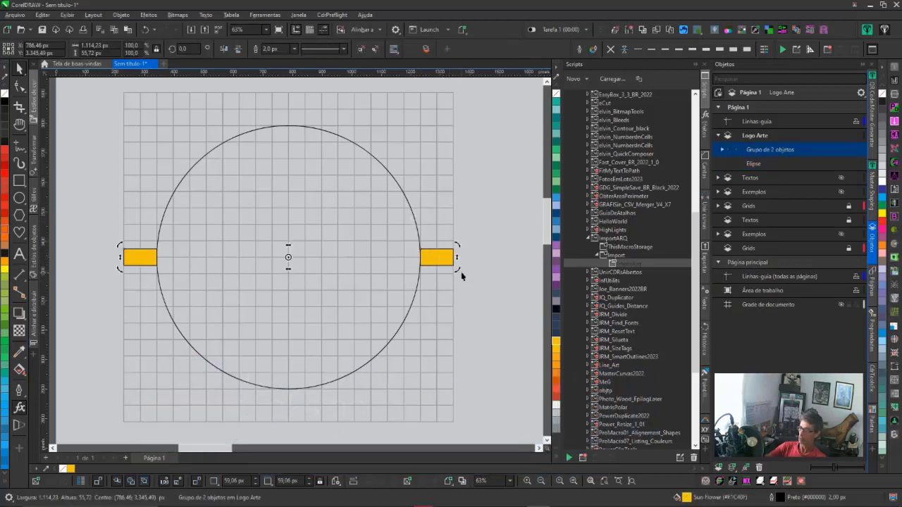
left_click_drag(458, 271, 286, 416)
left_click(329, 277)
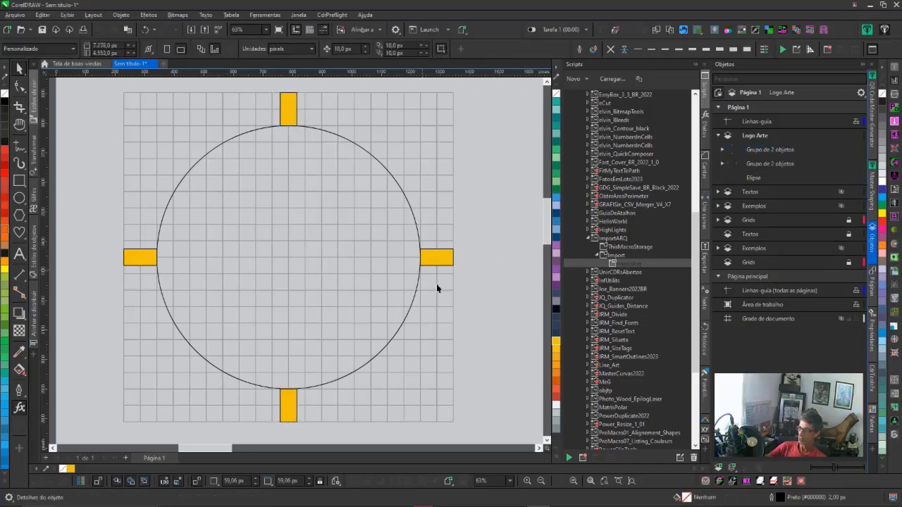
left_click(359, 147)
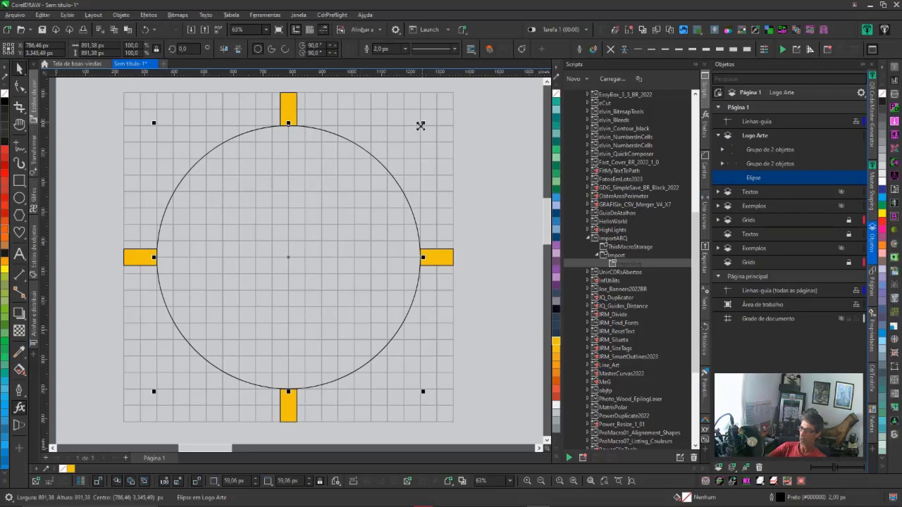
Step: Drop scaled concentric circle copies about 557 px and 223 px across inside the large circle
left_click_drag(421, 126, 438, 171)
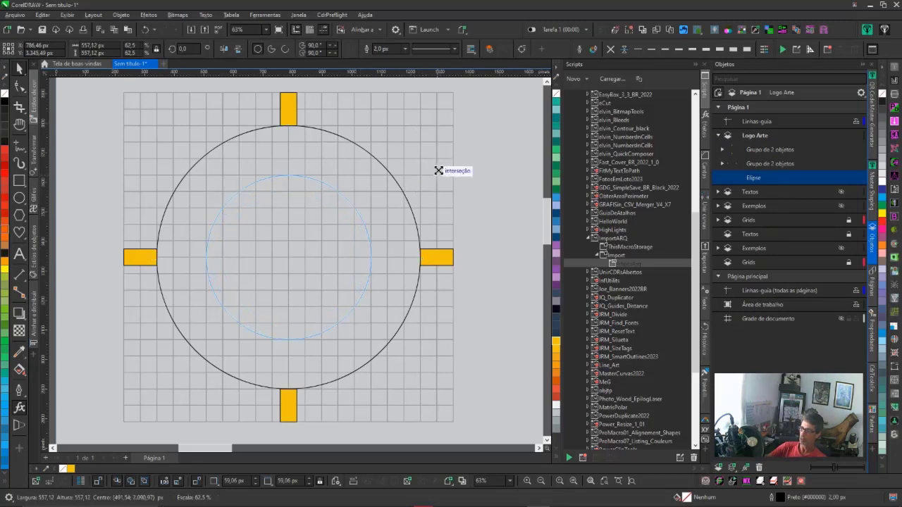
left_click_drag(438, 175, 438, 175)
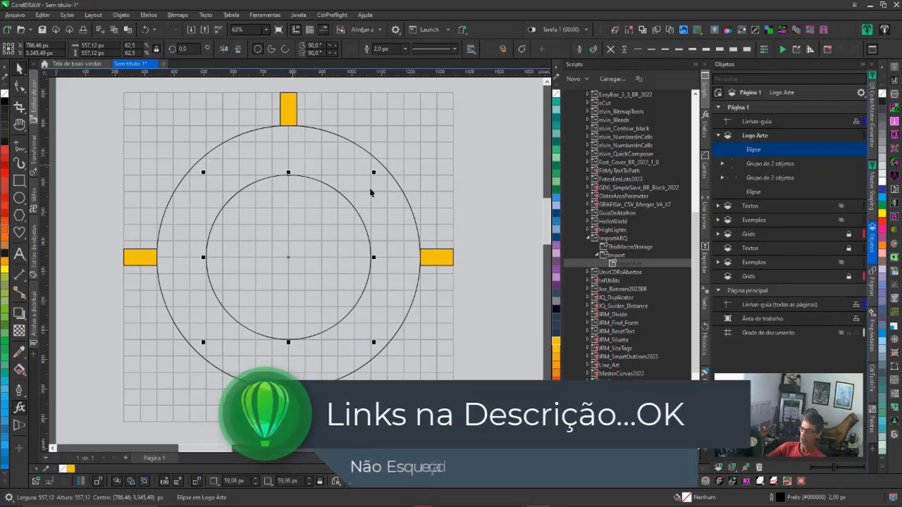
left_click_drag(373, 174, 356, 221)
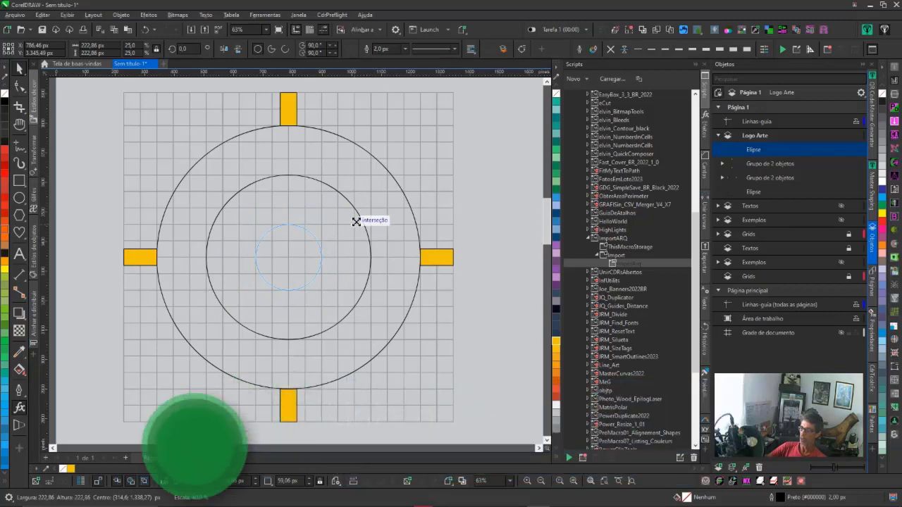
left_click_drag(357, 225, 357, 224)
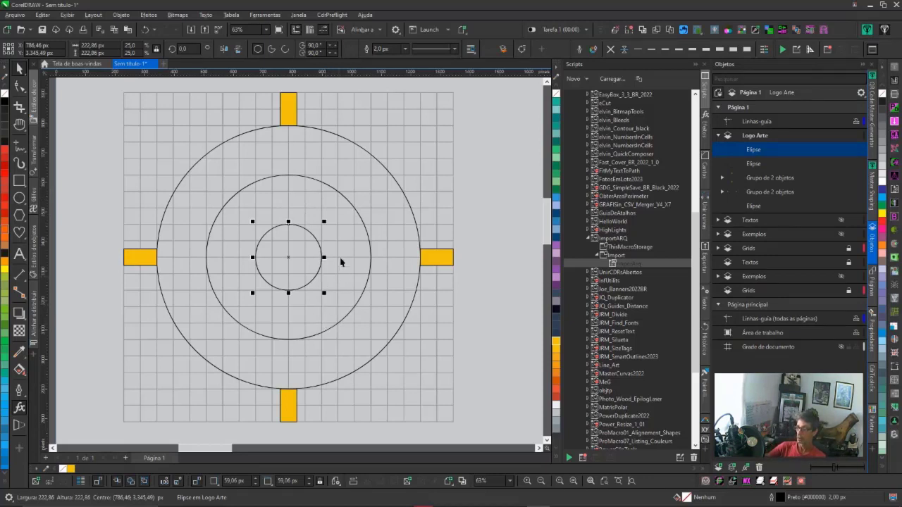
left_click(339, 192)
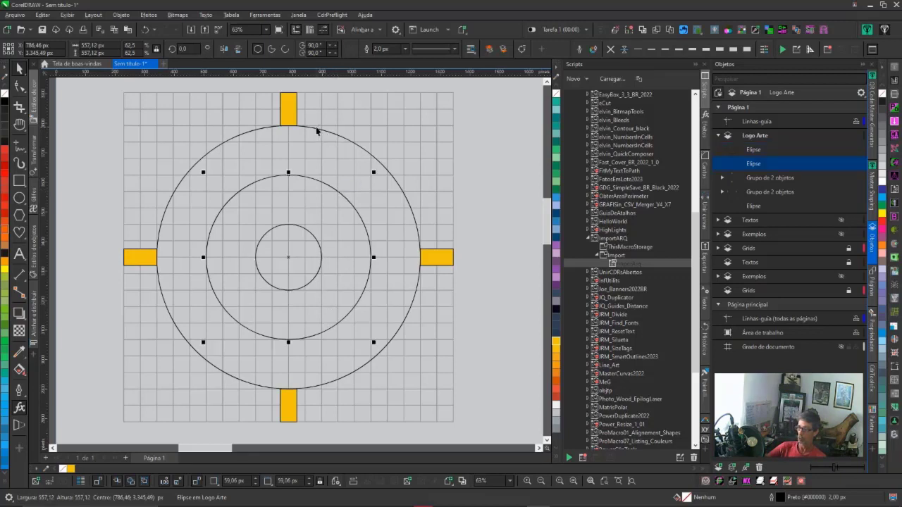
Step: Combine the outer and middle circles into a ring filled Wet Asphalt Dark navy
left_click(316, 129, "shift")
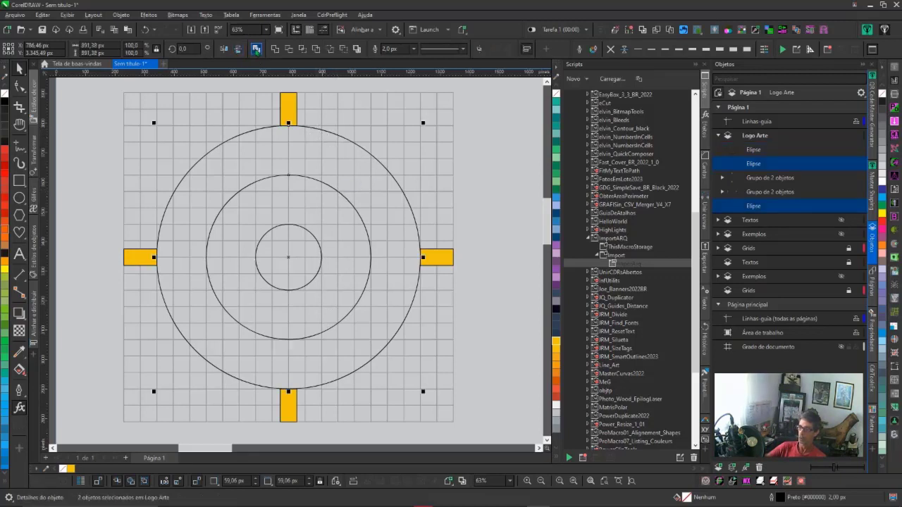
left_click(256, 48)
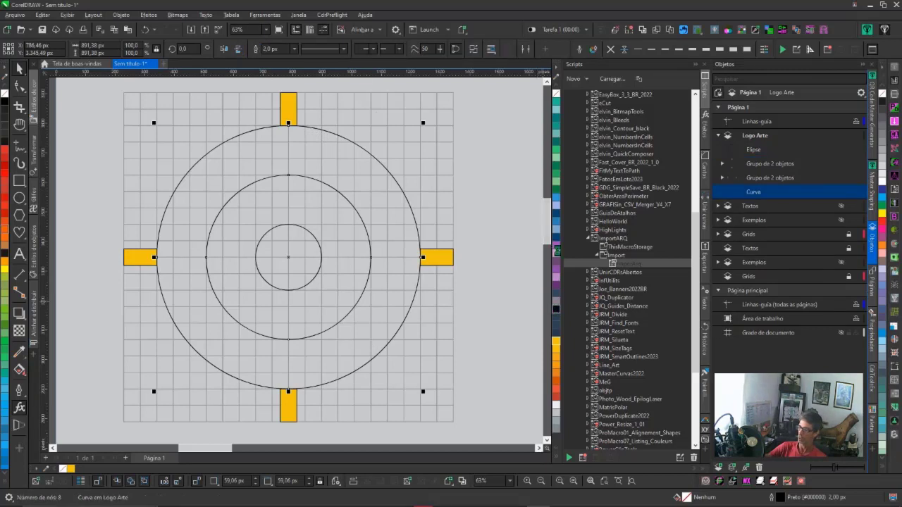
left_click(556, 177)
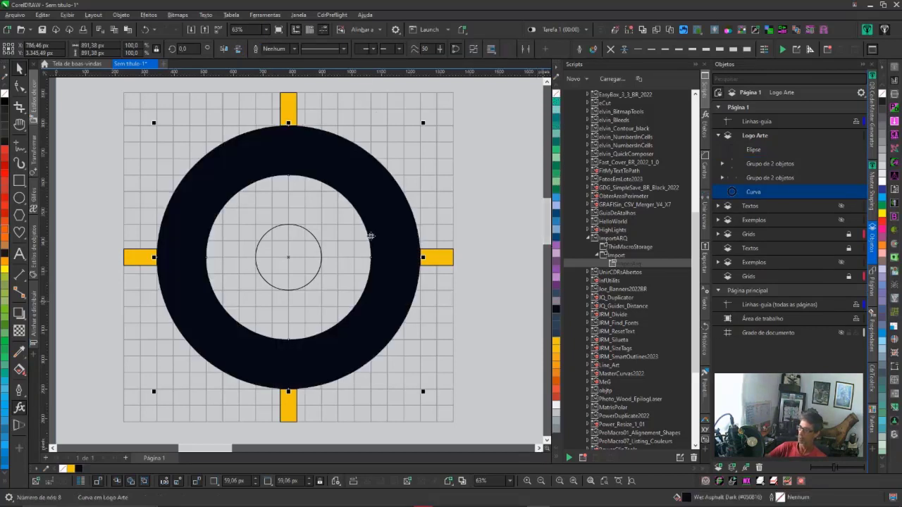
Step: Fill the centre circle navy and draw a 111 × 354 px rectangle rising from it
left_click(321, 259)
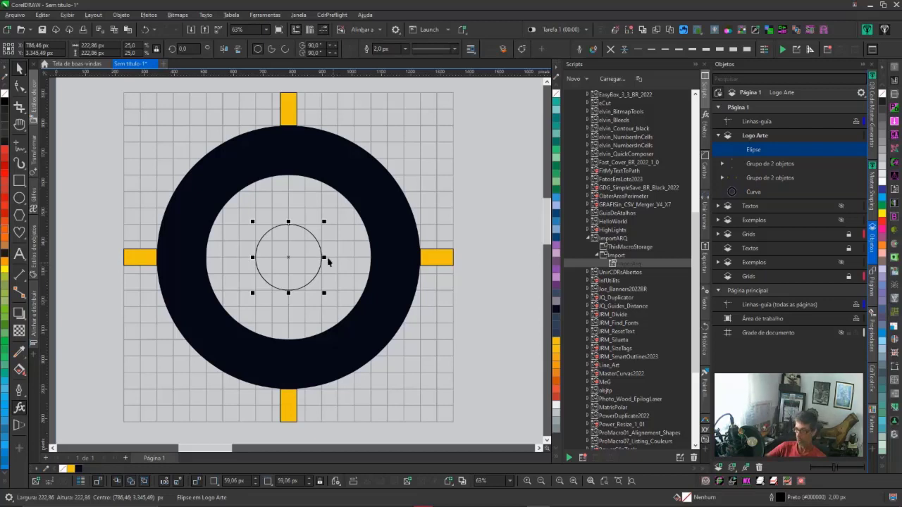
left_click(556, 309)
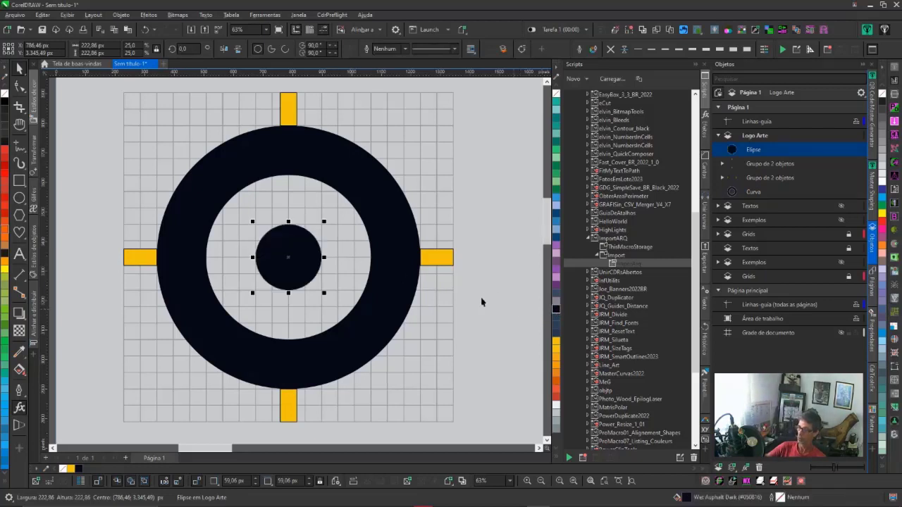
left_click(286, 296)
left_click(296, 260)
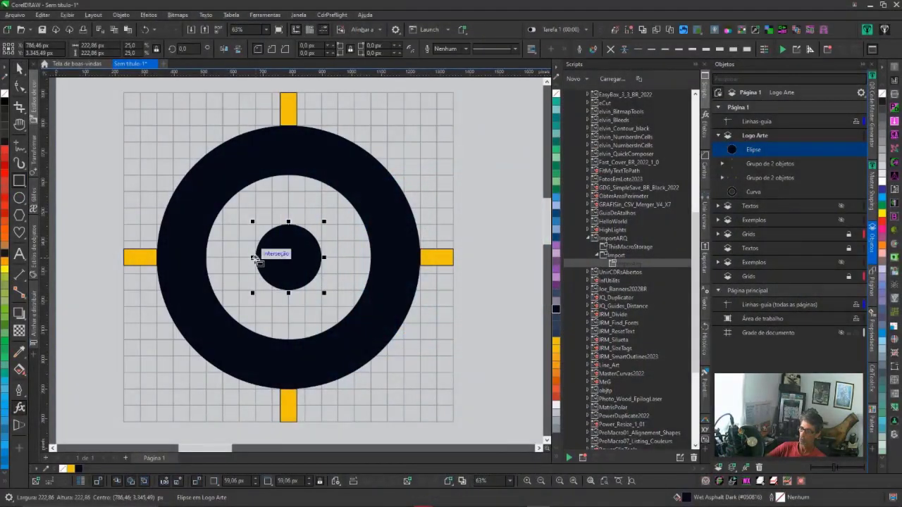
left_click_drag(255, 258, 291, 150)
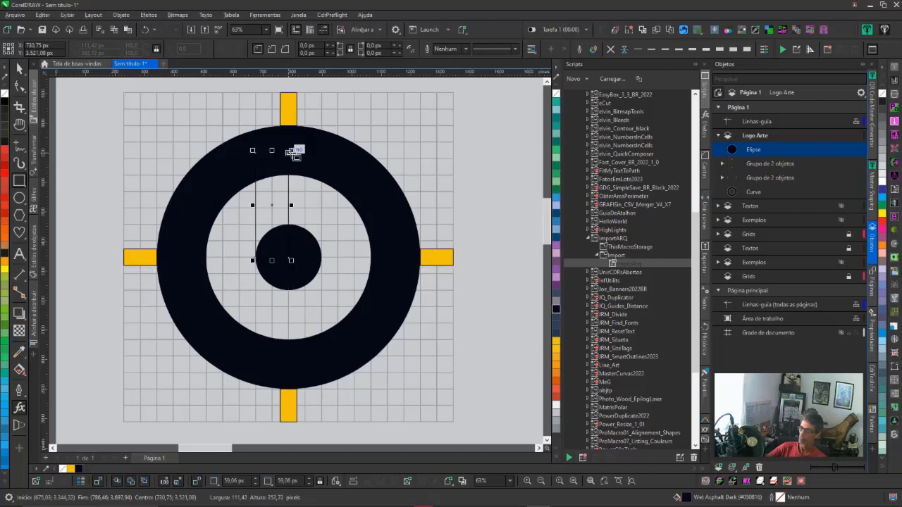
Step: Fill the stem navy and add a copy rotated half a turn to point down
left_click(556, 310)
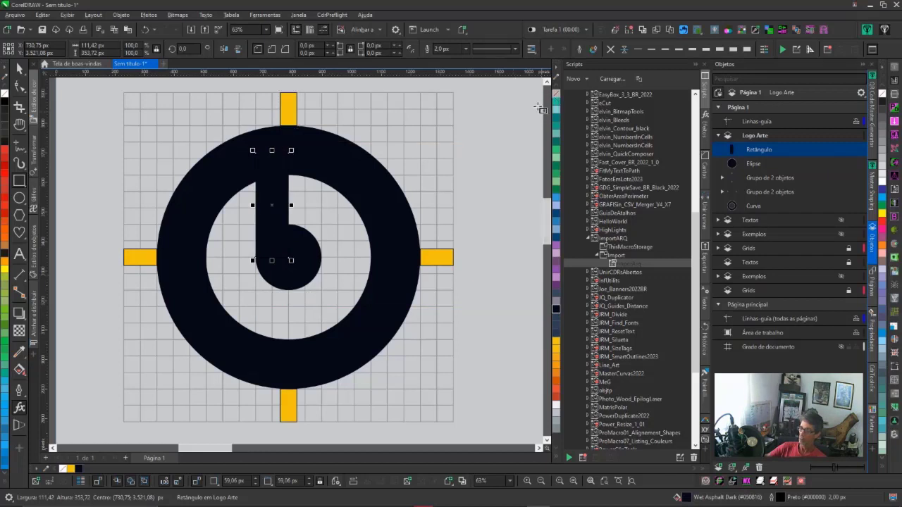
key("Escape")
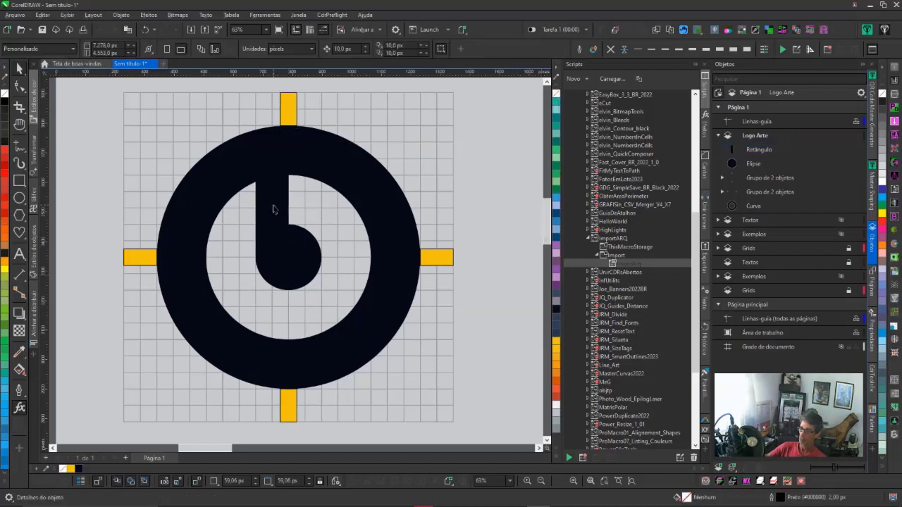
left_click(272, 209)
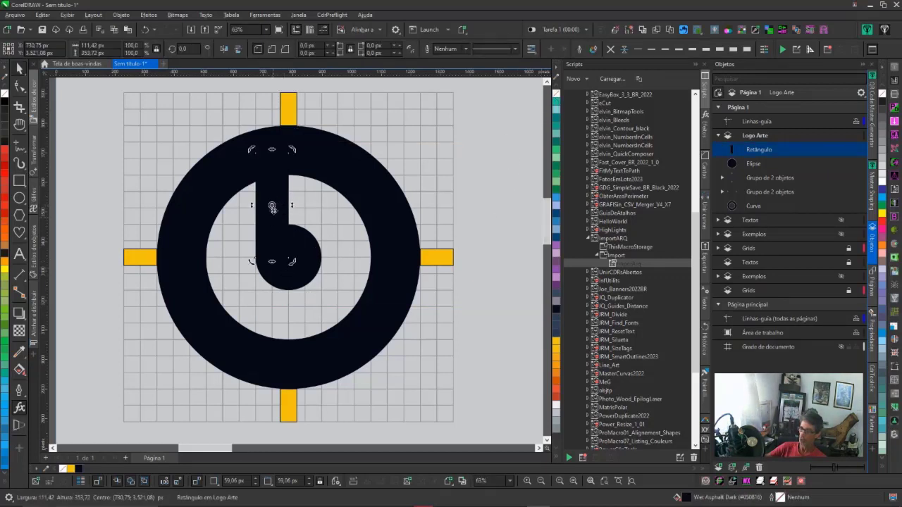
left_click_drag(273, 207, 289, 259)
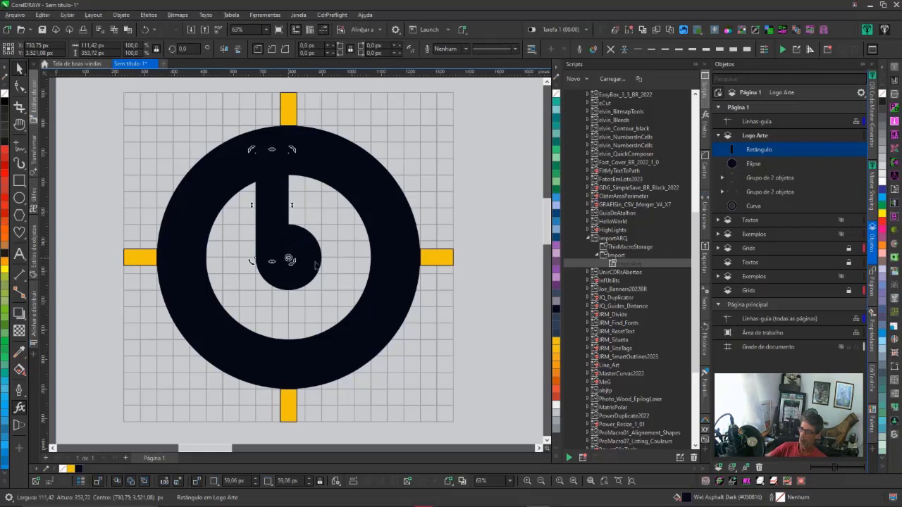
left_click_drag(311, 158, 292, 379)
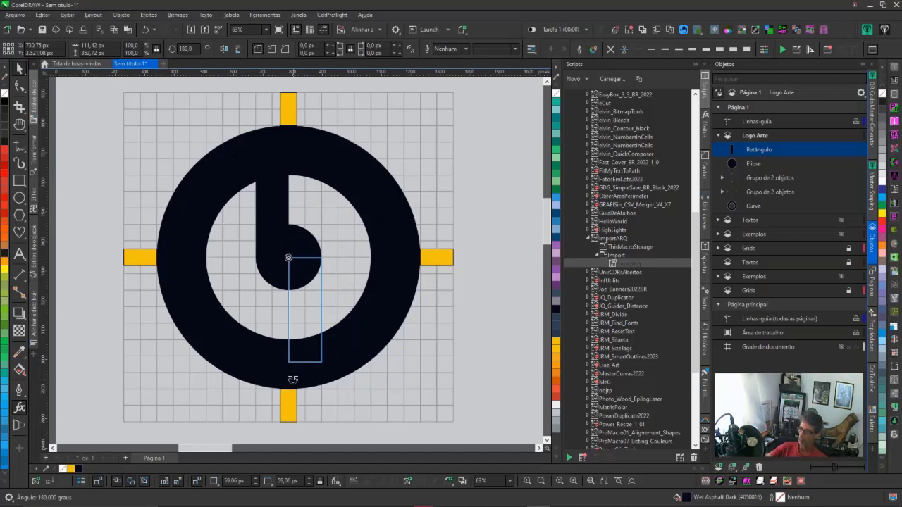
left_click_drag(293, 379, 295, 384)
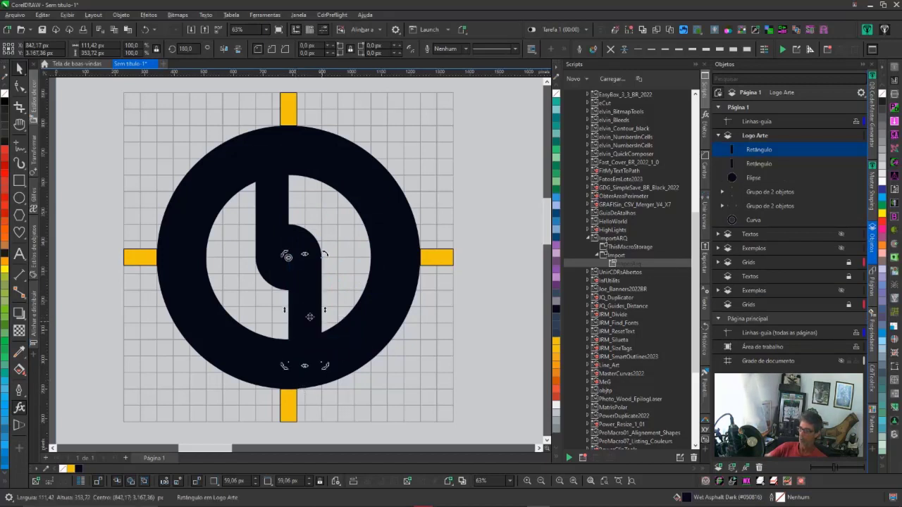
Step: Combine both stems and the navy ring into a single shape
left_click(281, 192, "shift")
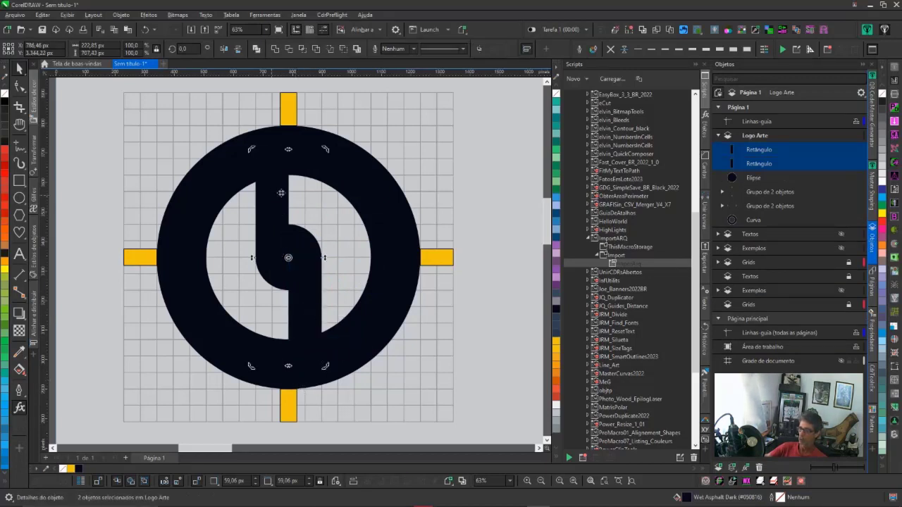
left_click(256, 49)
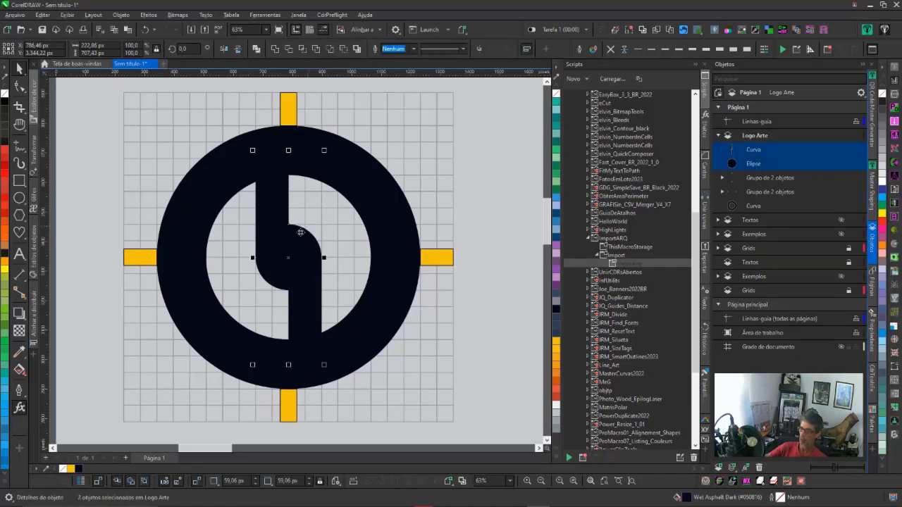
left_click(274, 48)
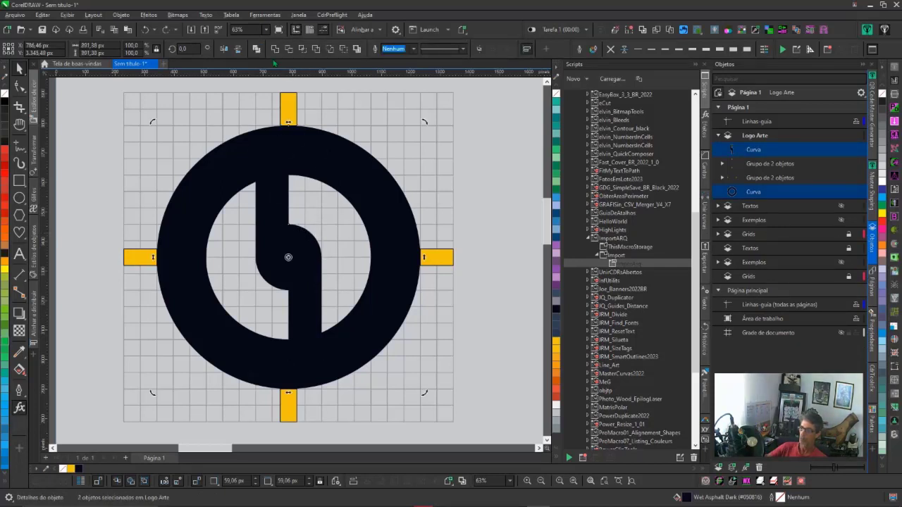
left_click(334, 180)
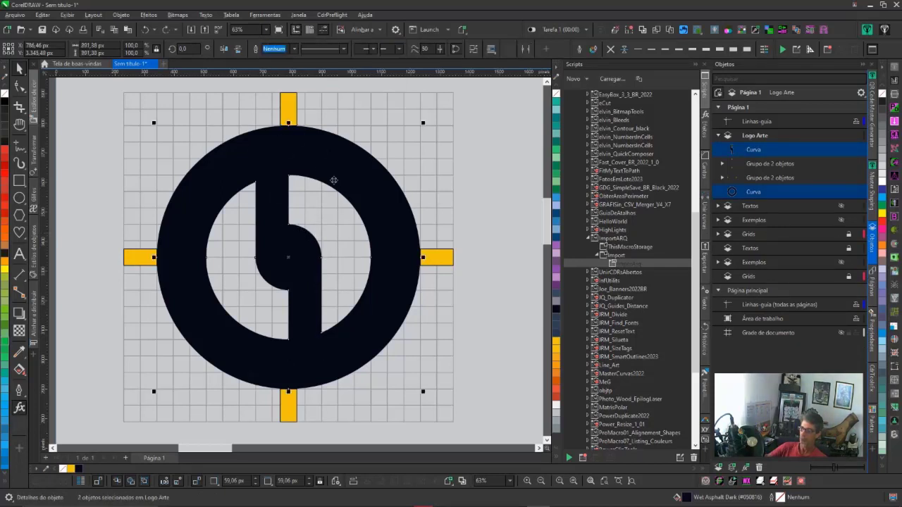
key("ctrl+l")
Step: Reduce the merged navy curve from 20 nodes to 16
key("F10")
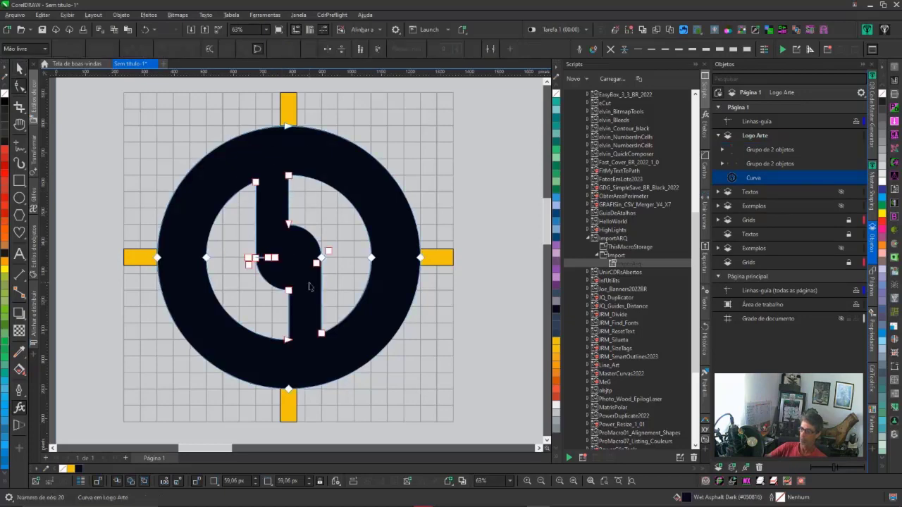
scroll(301, 271, "up", 3)
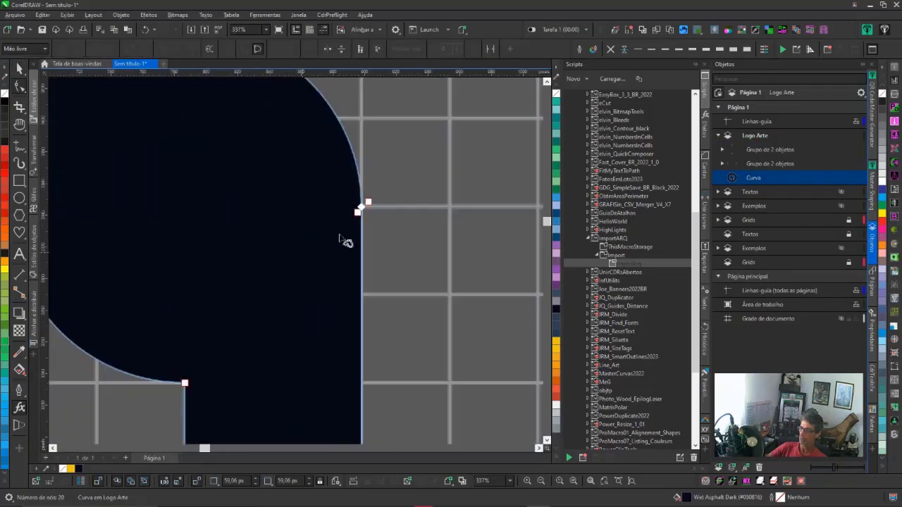
scroll(346, 242, "up", 3)
scroll(356, 235, "down", 3)
scroll(292, 272, "down", 3)
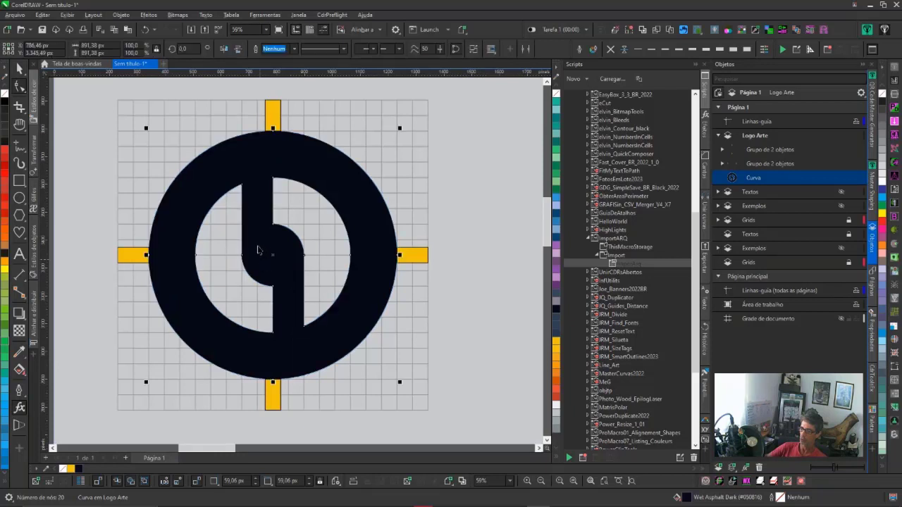
key("ctrl+a")
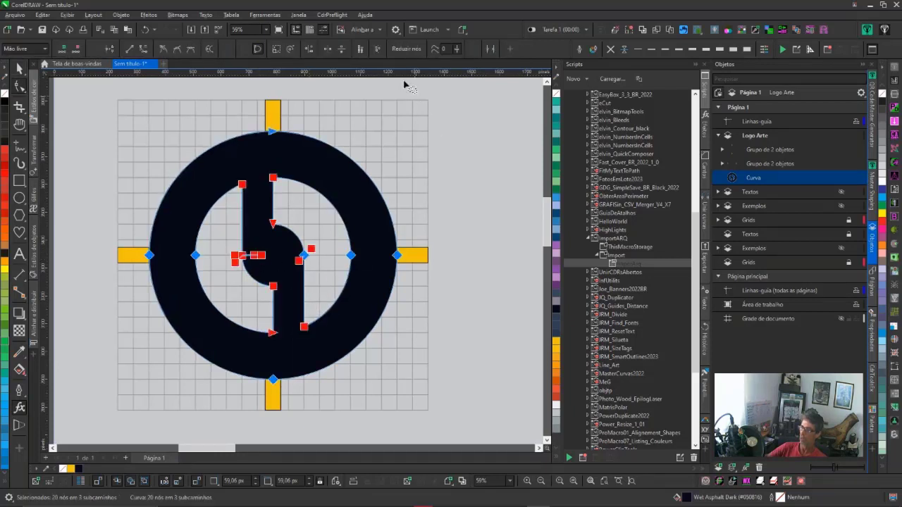
left_click(406, 49)
key("space")
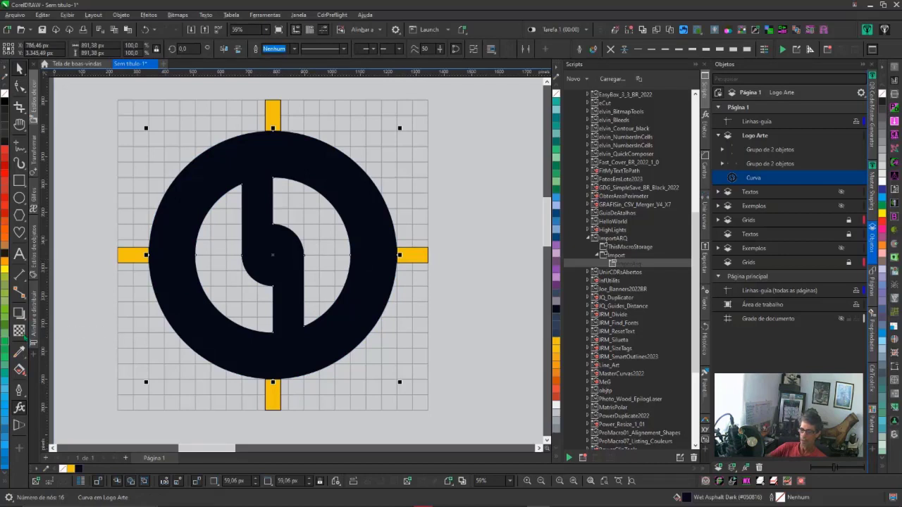
left_click(24, 317)
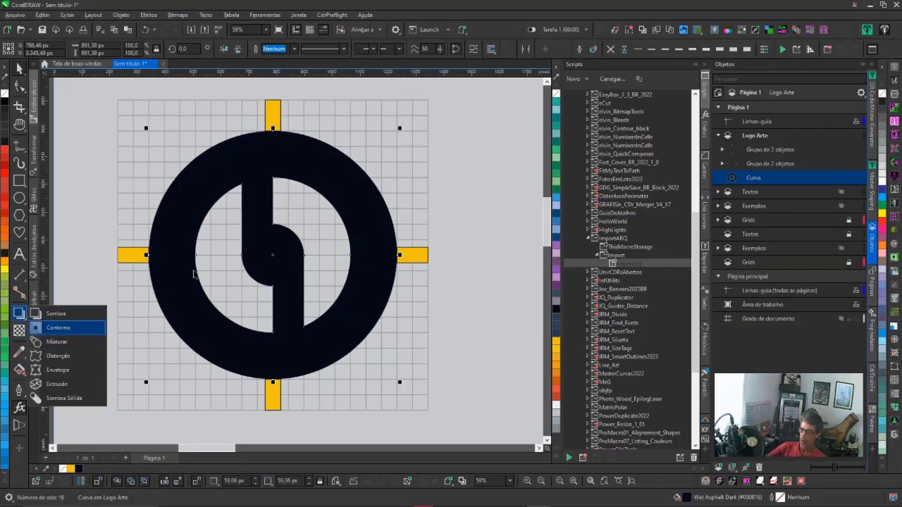
Step: Add an inside contour band to the navy shape
left_click_drag(159, 259, 156, 255)
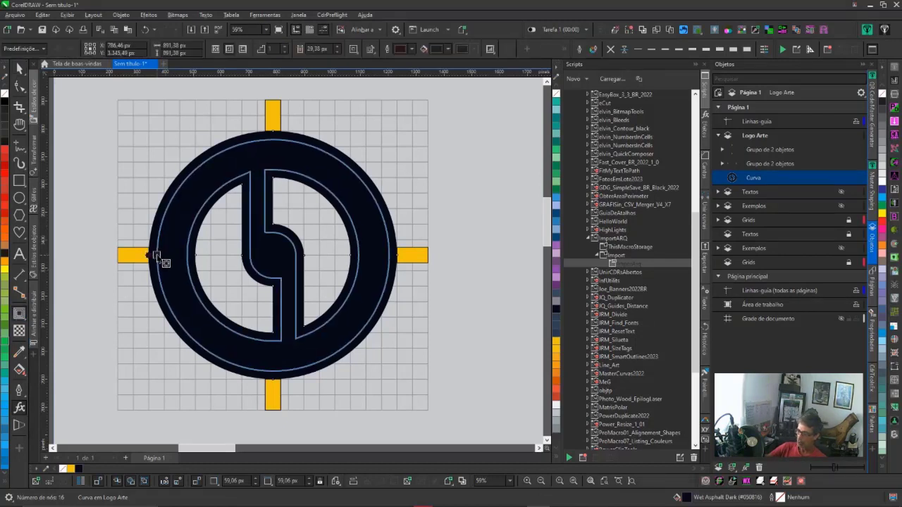
left_click_drag(156, 255, 167, 258)
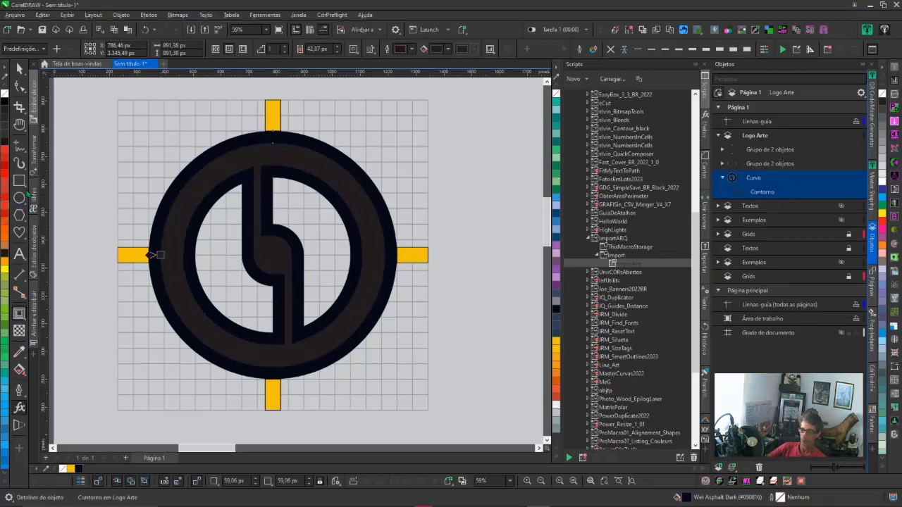
scroll(282, 261, "up", 3)
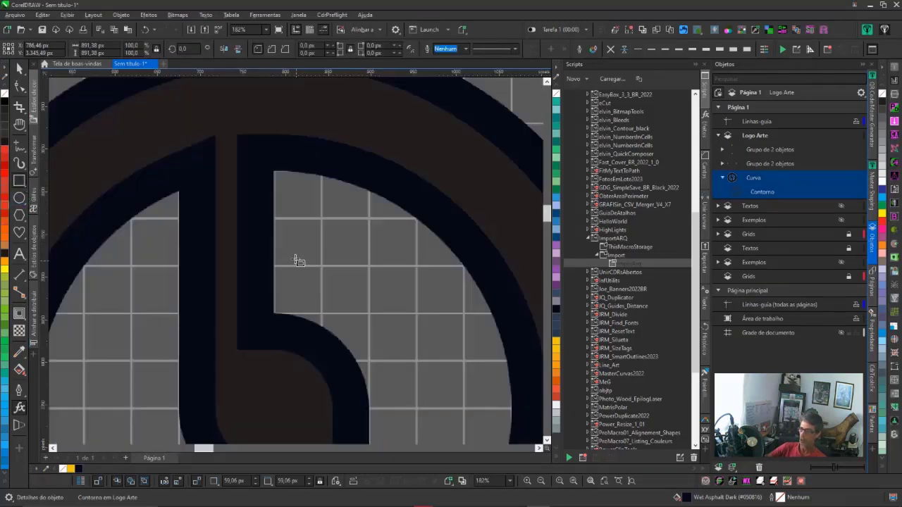
scroll(298, 258, "up", 1)
Step: Place a one-cell 55.72 px square at the stem's top, plus a yellow-outlined duplicate
left_click_drag(342, 190, 258, 272)
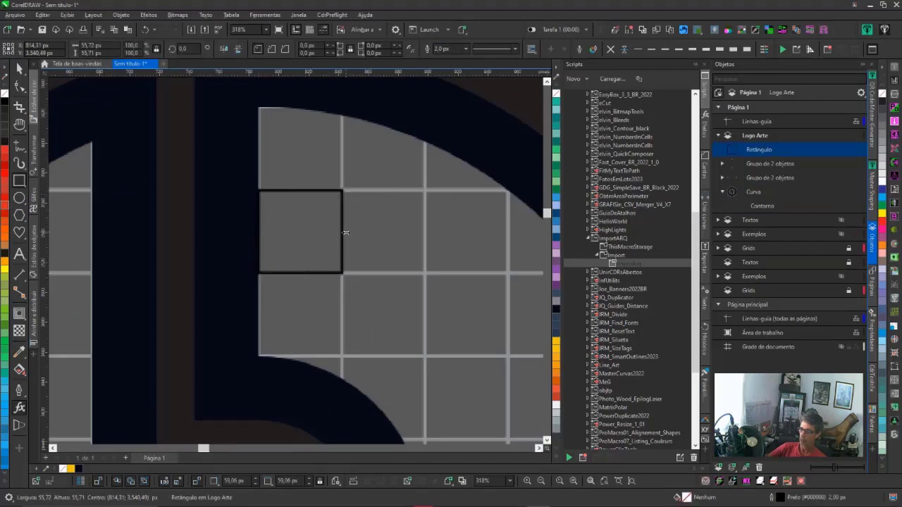
left_click_drag(343, 233, 217, 235)
key("KP_Add")
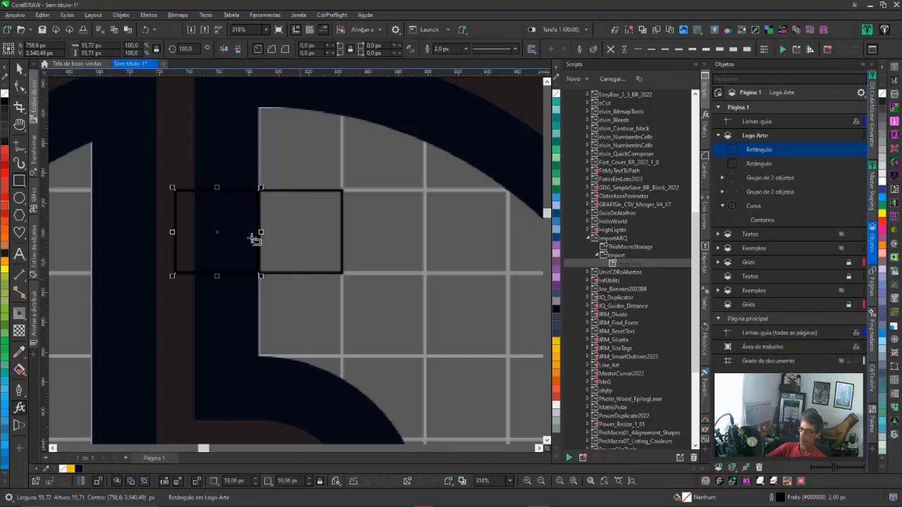
right_click(556, 343)
scroll(256, 301, "down", 3)
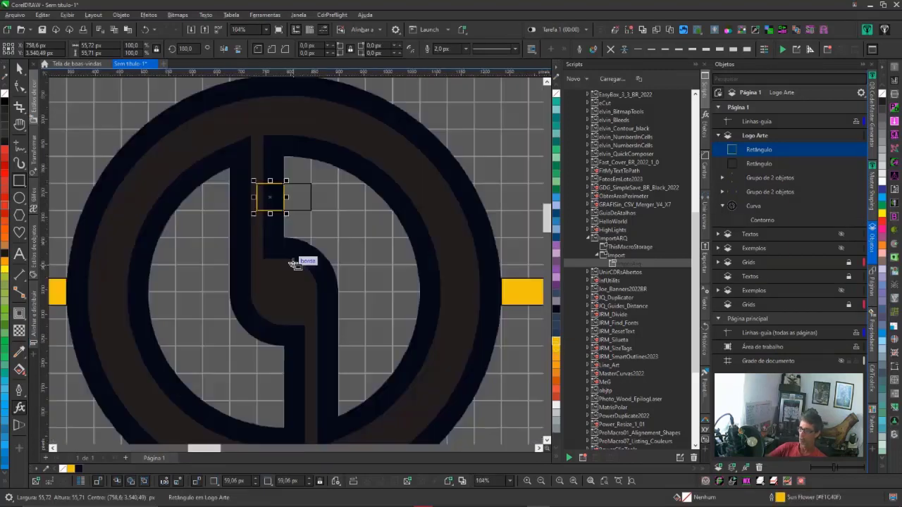
right_click(166, 190)
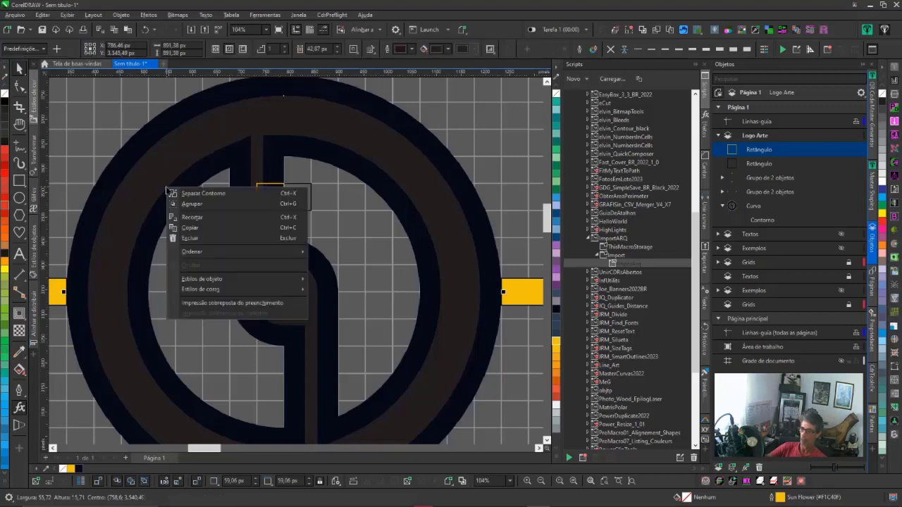
Step: Break the first contour apart and apply a new, thinner inner contour
left_click(203, 193)
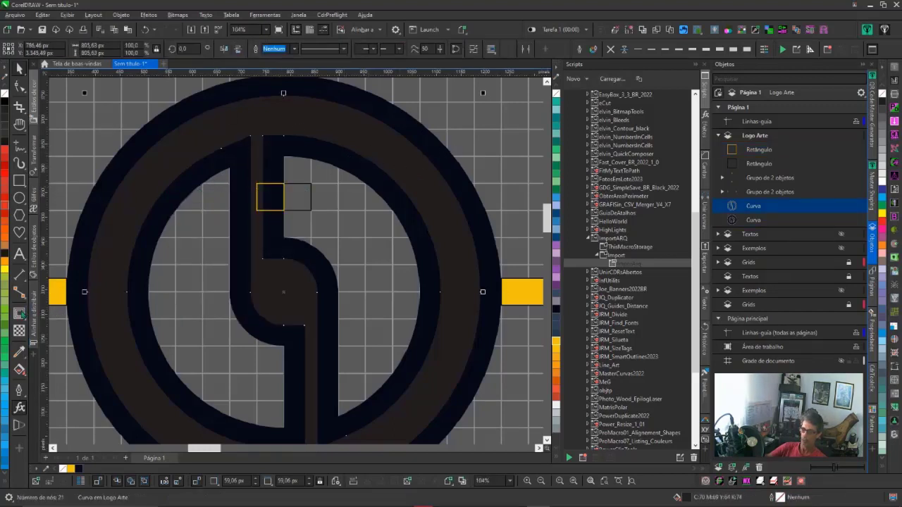
left_click(19, 314)
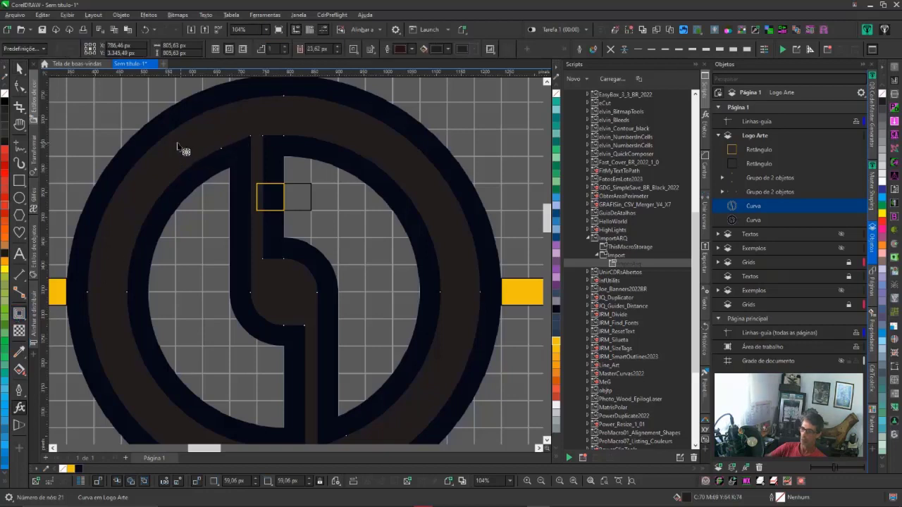
mouse_move(255, 274)
left_mouse_down()
mouse_move(112, 281)
mouse_move(92, 291)
left_mouse_up()
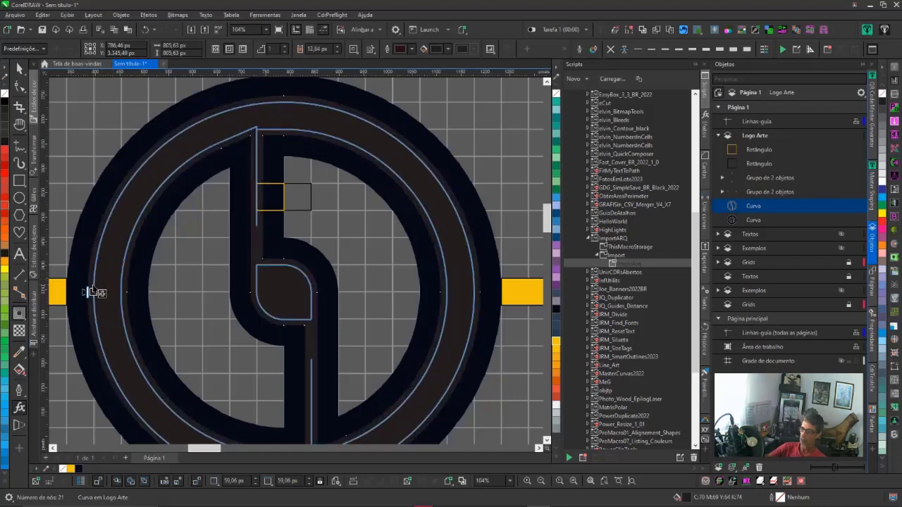
left_click_drag(91, 292, 92, 292)
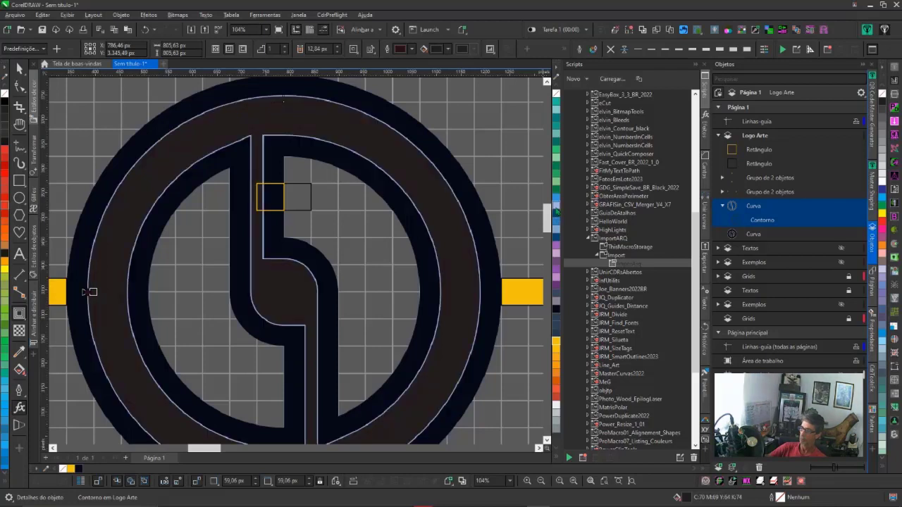
Step: Break the new contour apart, delete its outline curve, and fill the band Peter River Light blue
right_click(258, 275)
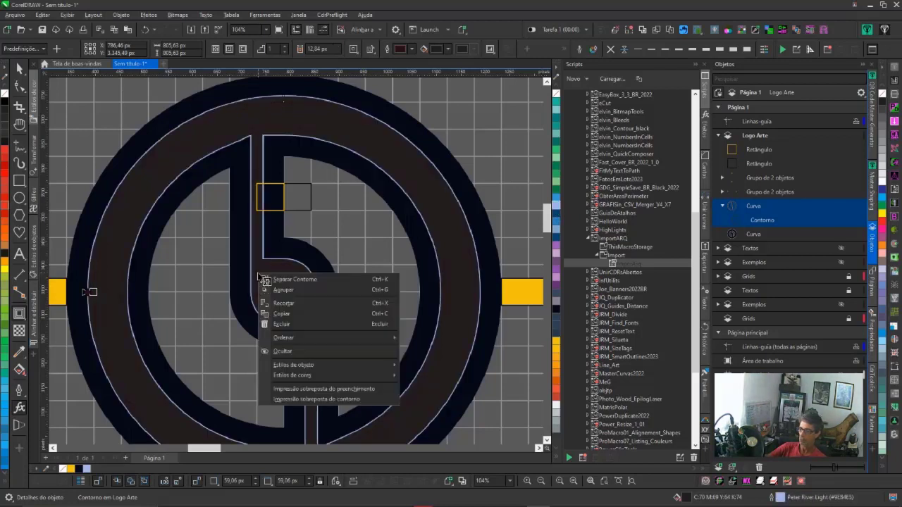
left_click(282, 279)
left_click(315, 284)
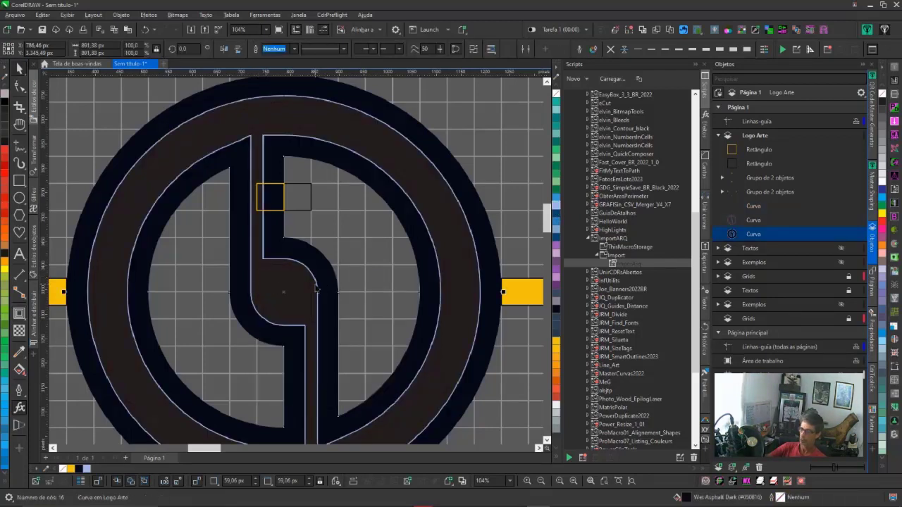
key("Delete")
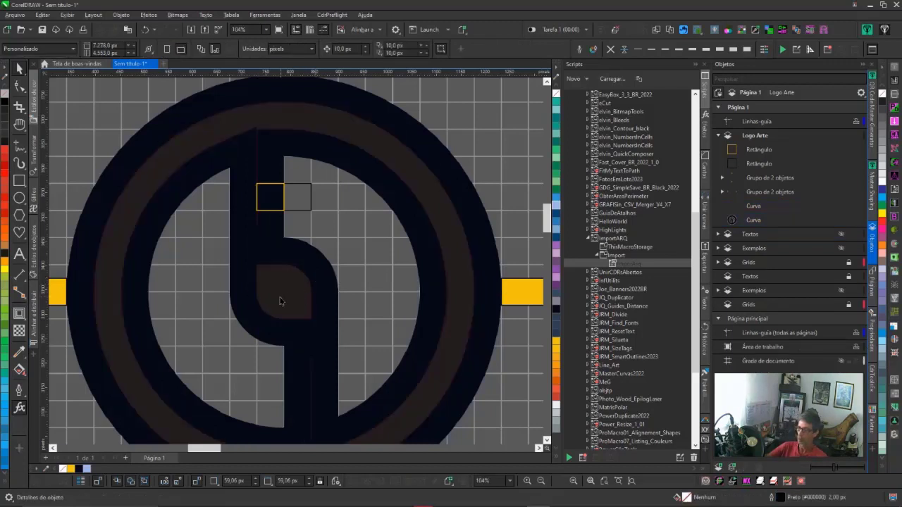
left_click(295, 296)
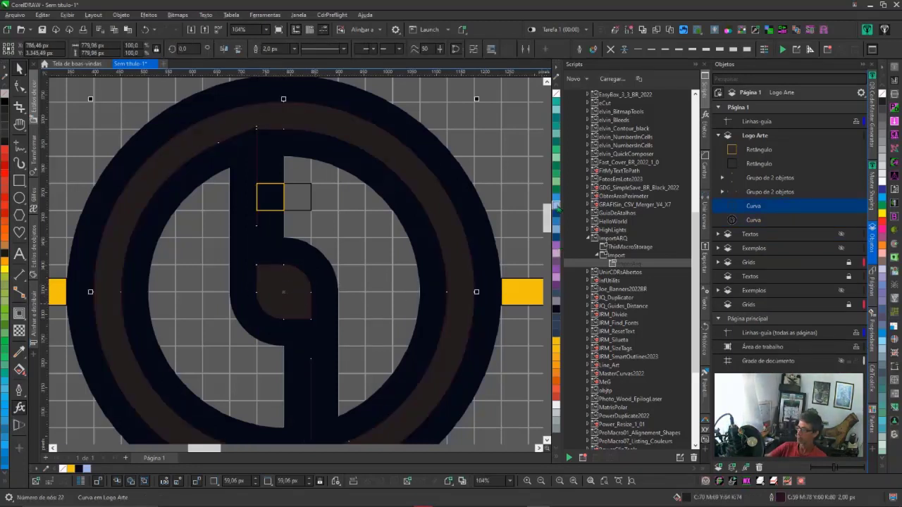
left_click(556, 205)
Step: Delete the light-blue band's nodes running beside the stem
key("F10")
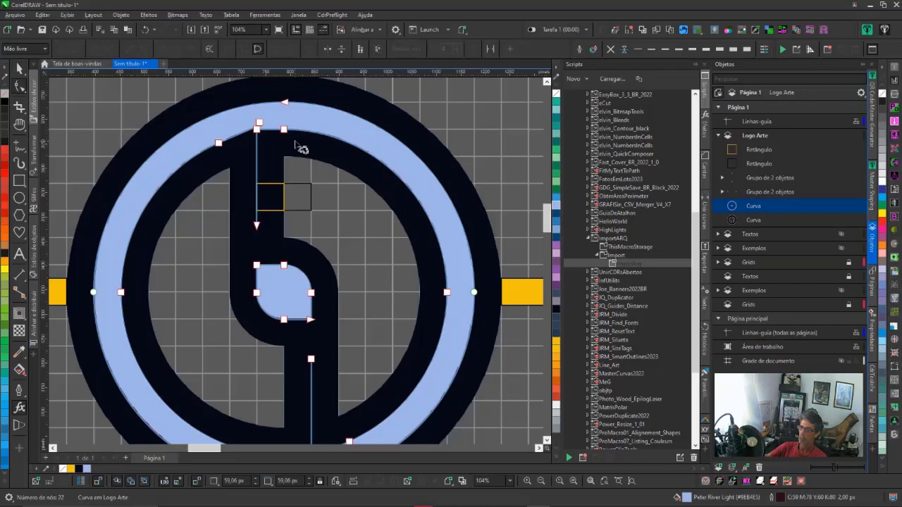
mouse_move(252, 243)
left_mouse_down()
mouse_move(265, 235)
mouse_move(263, 242)
left_mouse_up()
key("Delete")
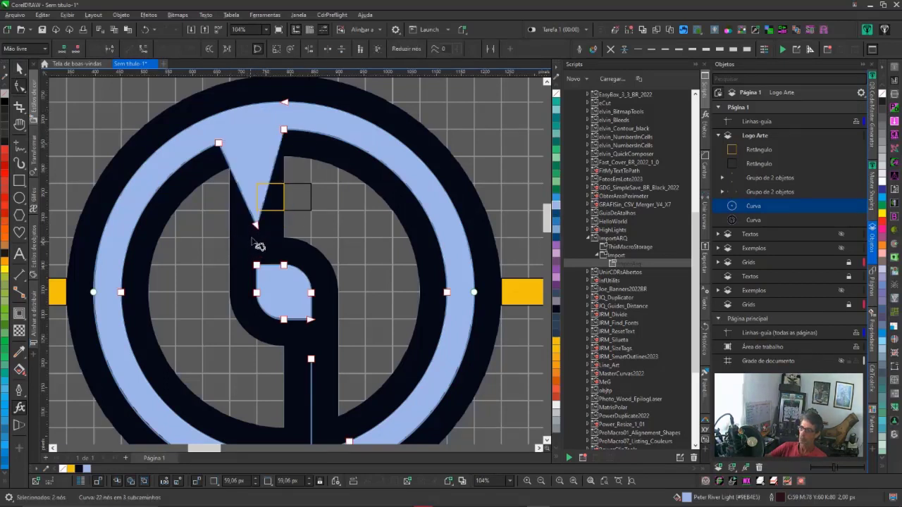
double_click(256, 226)
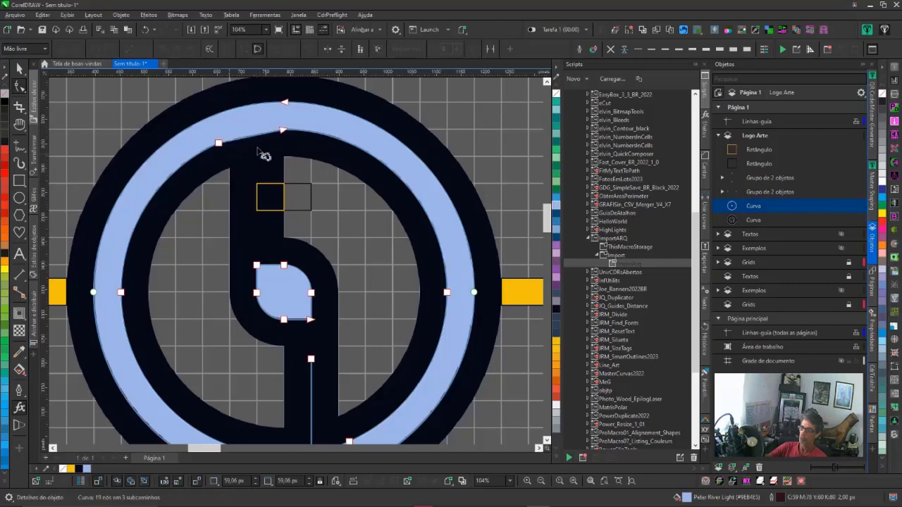
scroll(261, 146, "up", 3)
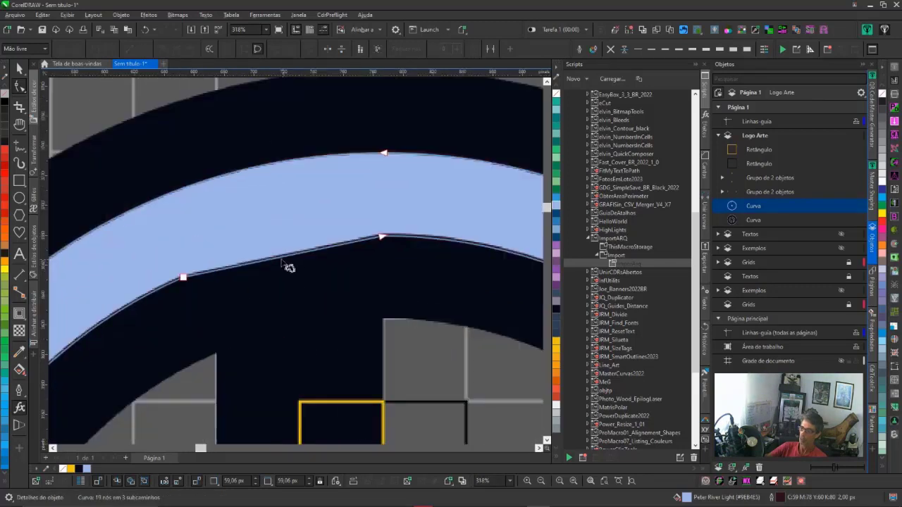
Step: Straighten the band's lower segment and select its two open end nodes
left_click(68, 15)
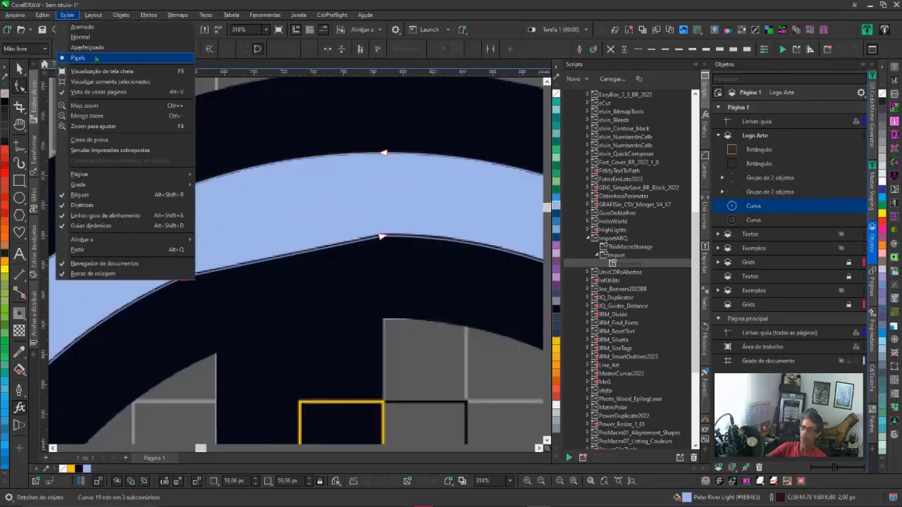
left_click(81, 64)
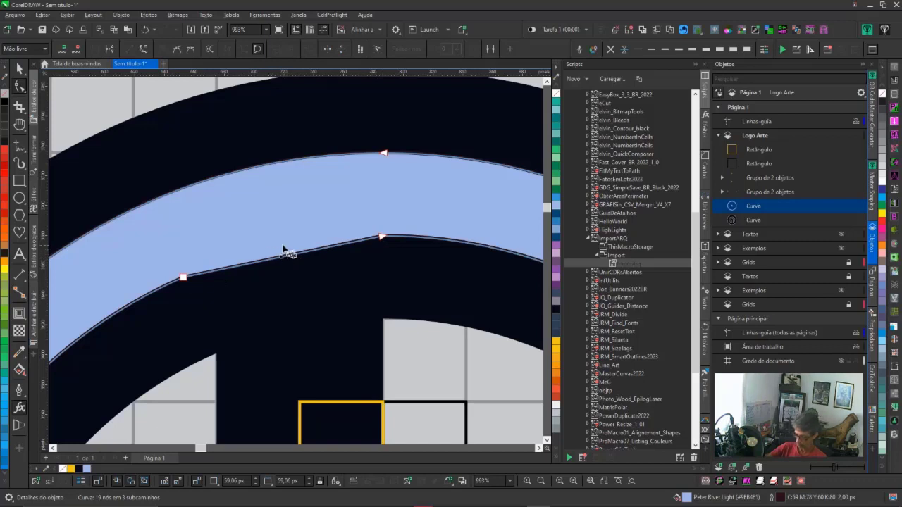
left_click_drag(310, 252, 343, 256)
left_click_drag(407, 243, 293, 306)
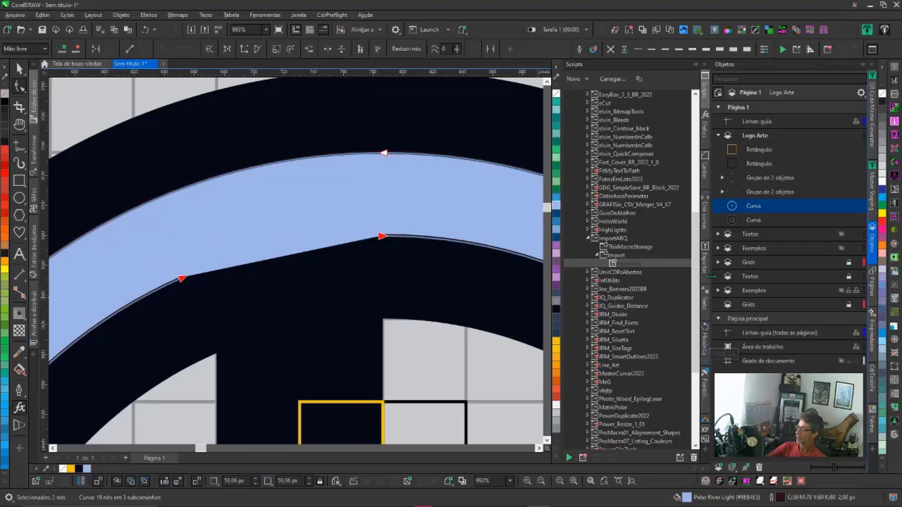
left_click(705, 210)
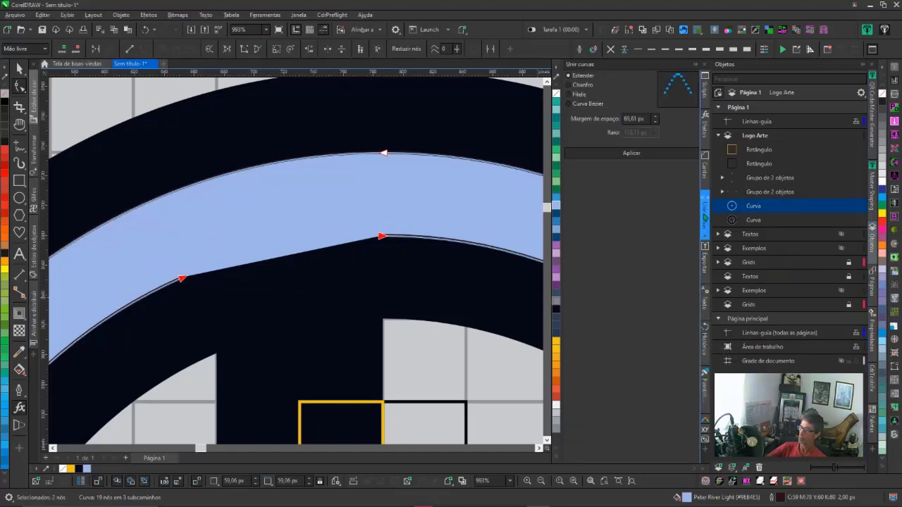
Step: Join the band's two open ends with a Bézier curve using a 469 px gap margin
left_click(582, 106)
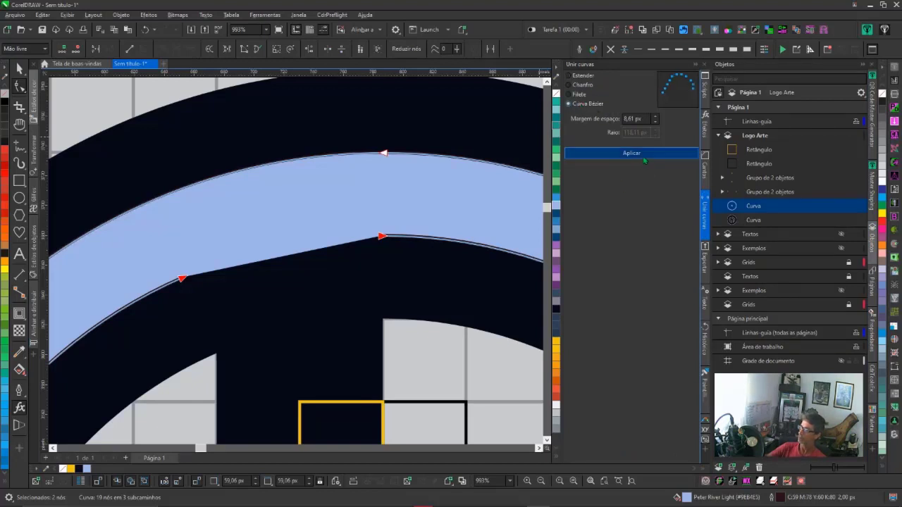
left_click_drag(653, 118, 651, 77)
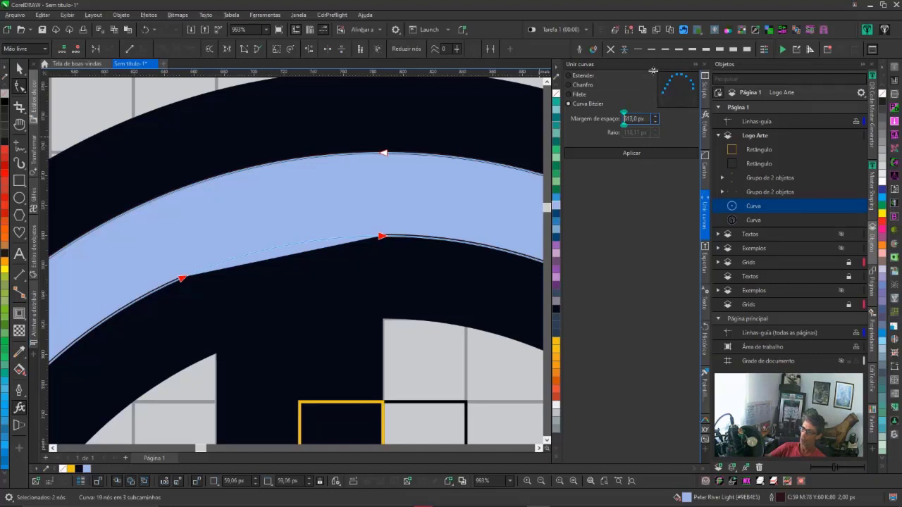
left_click(627, 156)
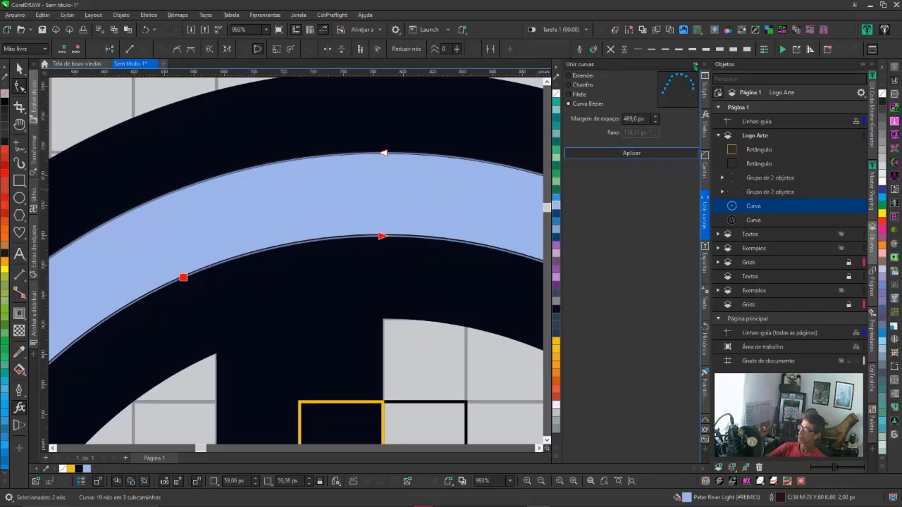
left_click(695, 65)
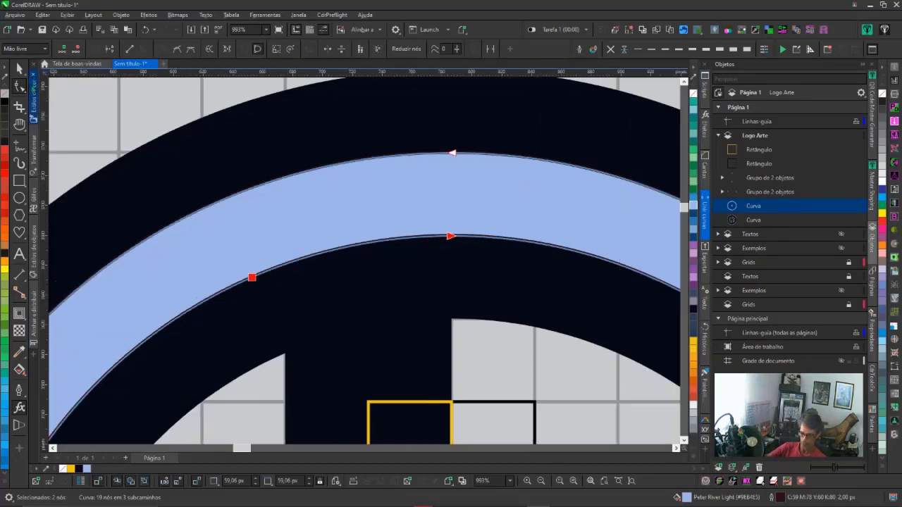
scroll(107, 112, "down", 10)
Step: Delete the stem nodes so the navy stem merges cleanly into the ring
scroll(130, 151, "up", 3)
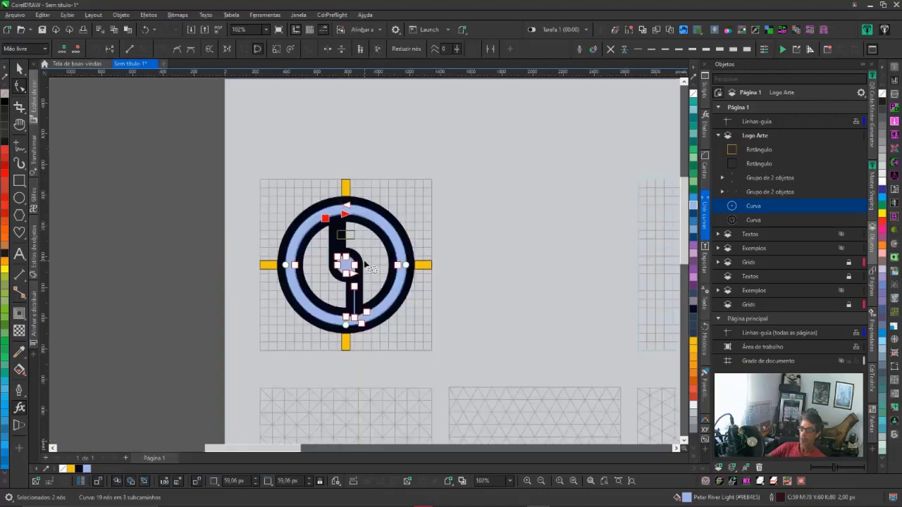
scroll(364, 262, "up", 2)
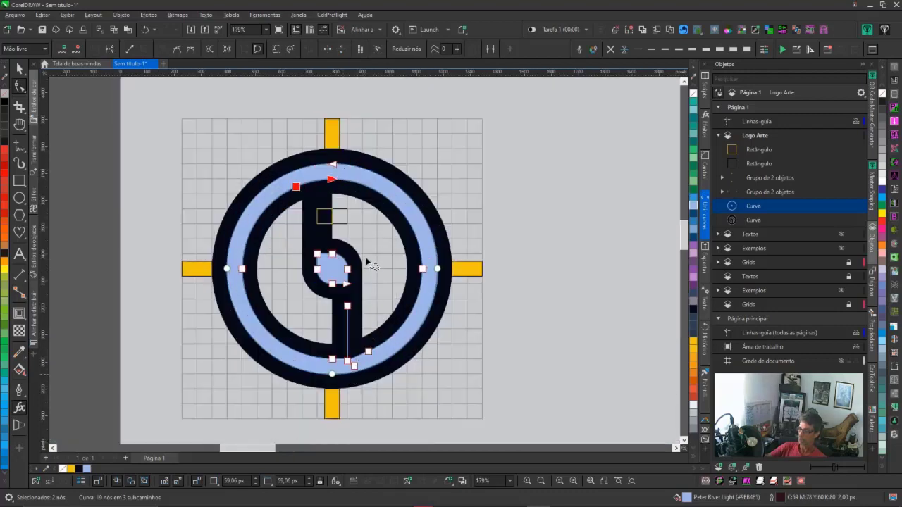
scroll(357, 361, "up", 5)
scroll(361, 246, "up", 4)
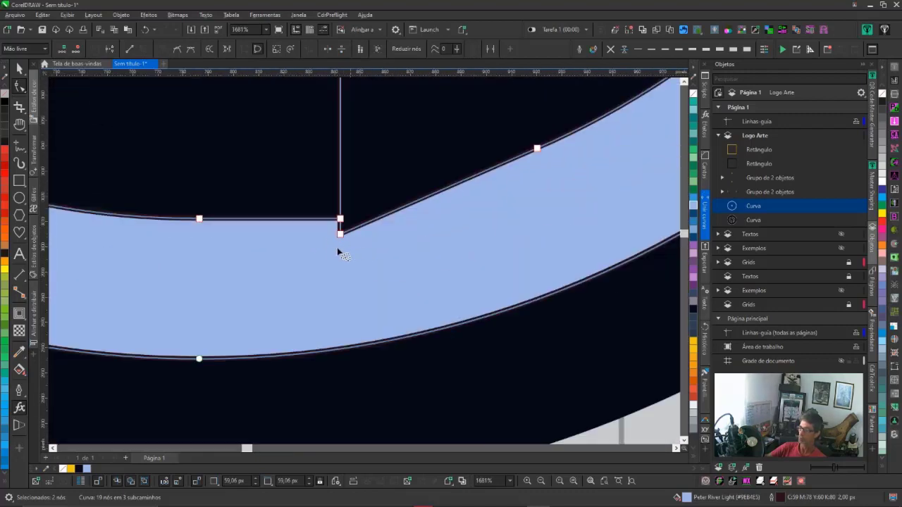
left_click_drag(364, 182, 339, 276)
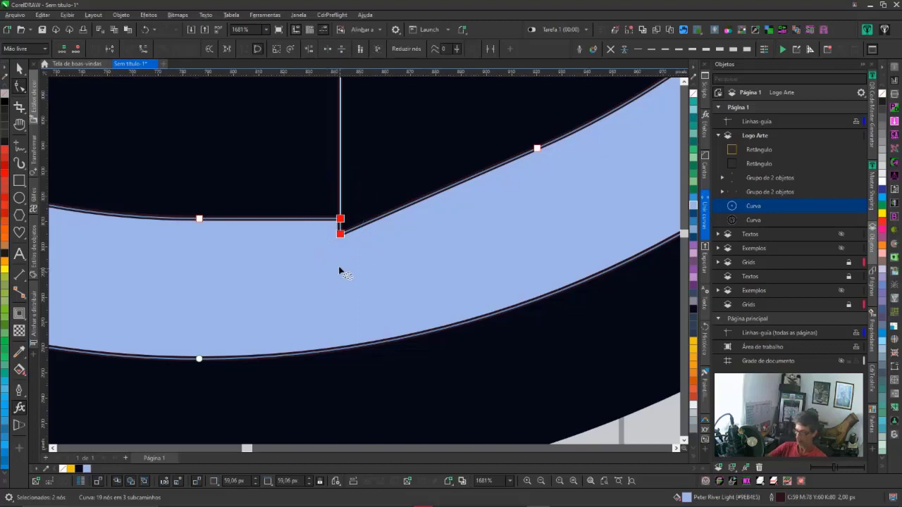
scroll(339, 272, "down", 4)
scroll(374, 246, "down", 3)
left_click_drag(369, 181, 360, 224)
key("Delete")
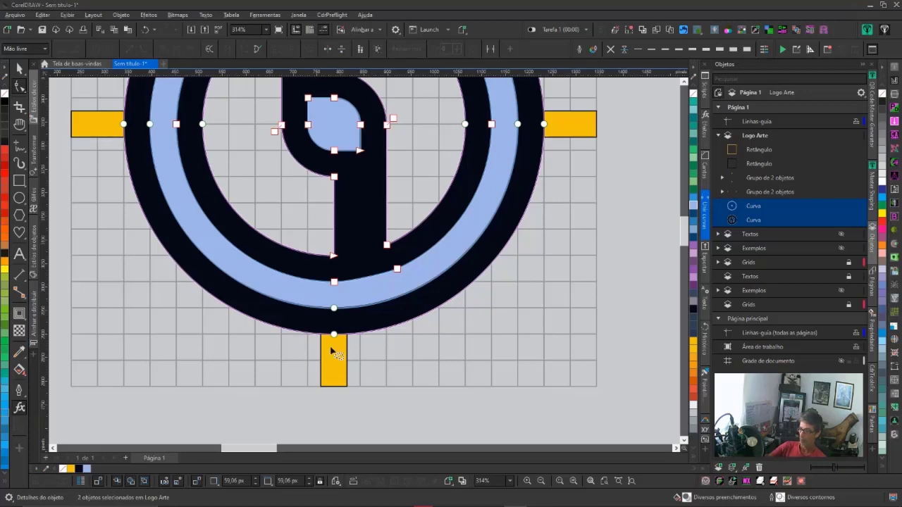
Step: Straighten the band segment and rejoin its ends with a Bézier curve at 470 px gap margin
scroll(365, 285, "up", 5)
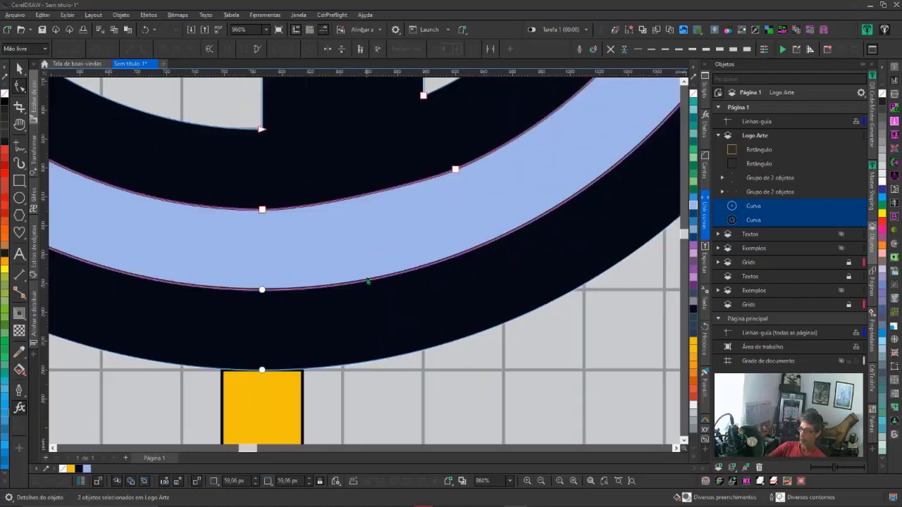
left_click(348, 202)
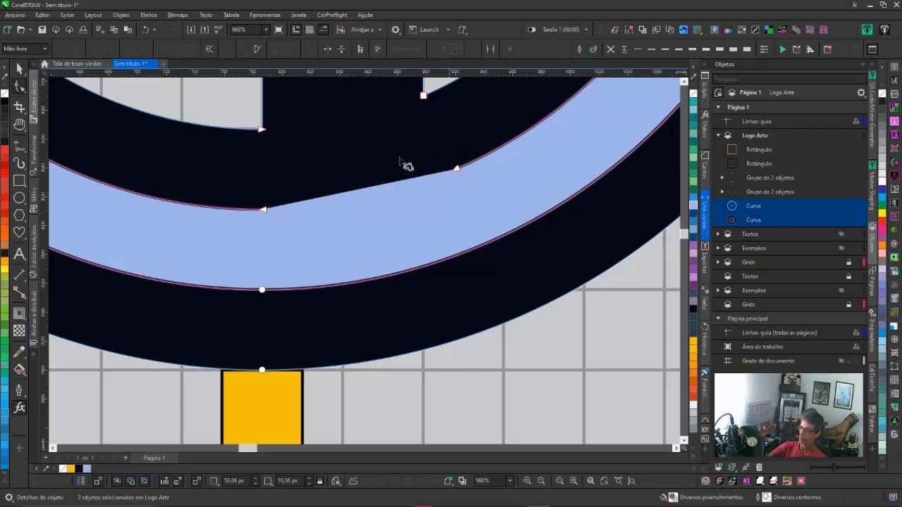
left_click_drag(400, 162, 474, 203)
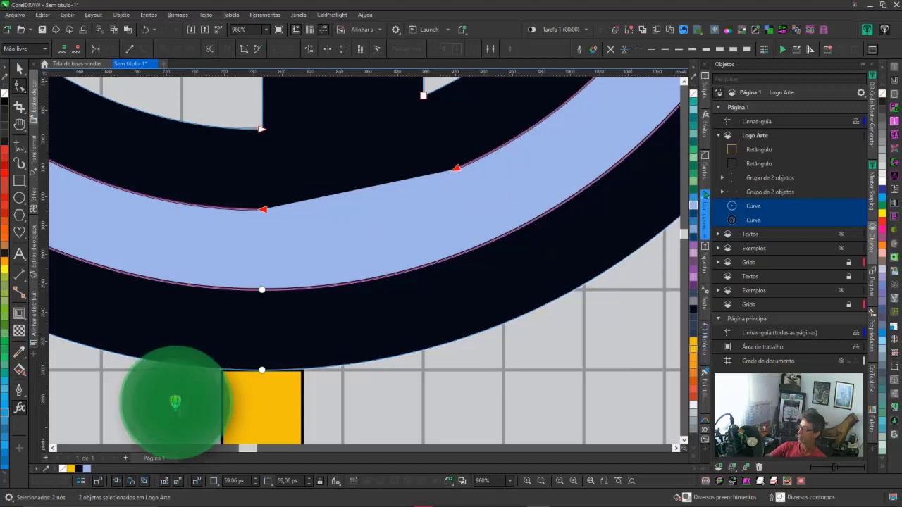
left_click(705, 229)
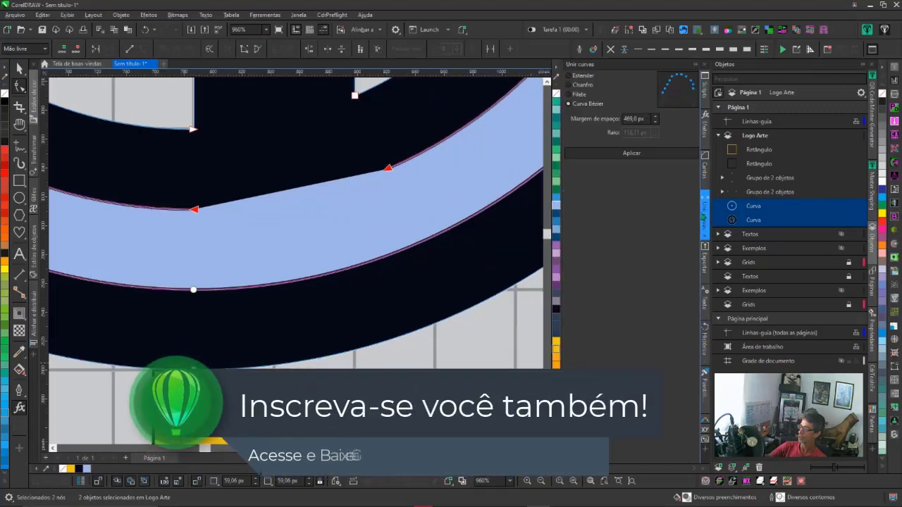
left_click(655, 117)
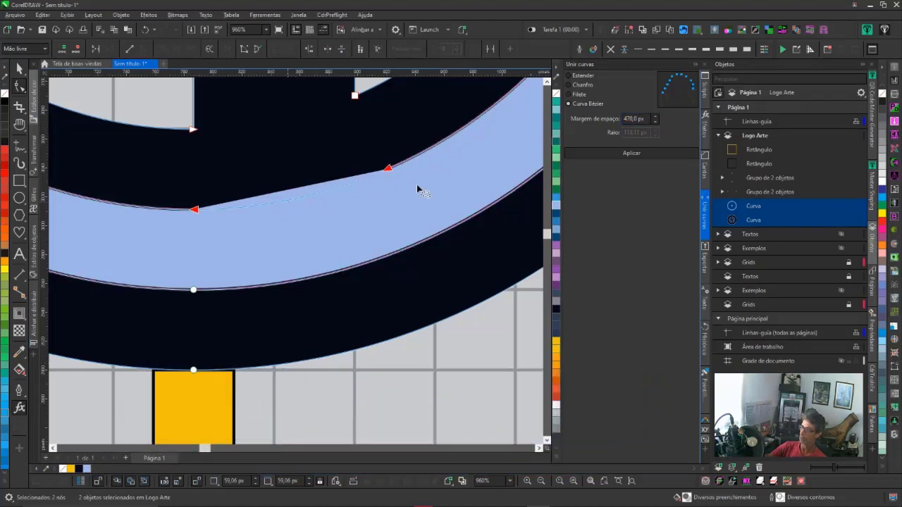
left_click(585, 155)
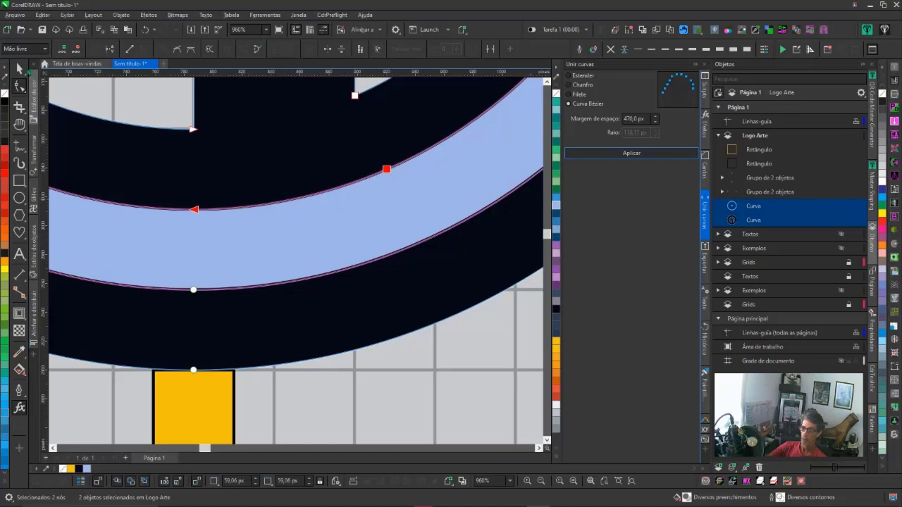
key("space")
scroll(296, 258, "down", 3)
Step: Delete the small rectangle above the stem
scroll(304, 230, "down", 2)
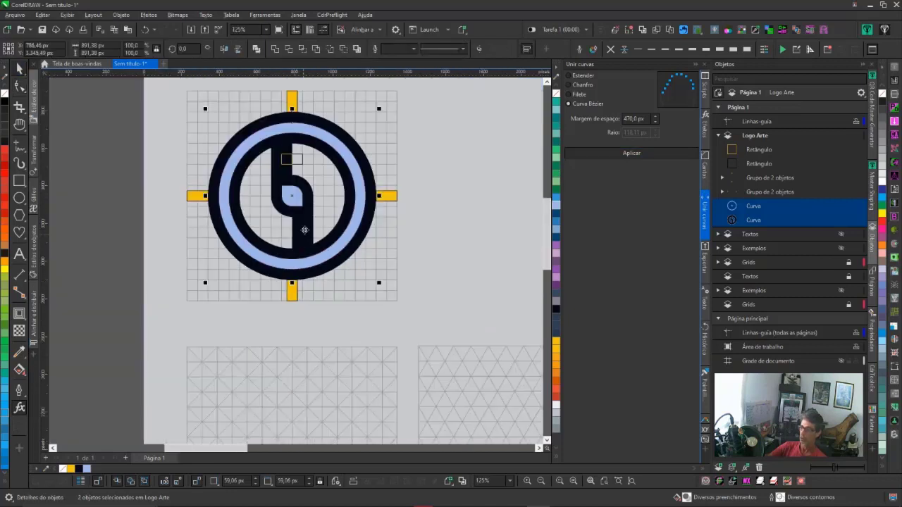
scroll(304, 230, "up", 2)
left_click(257, 203)
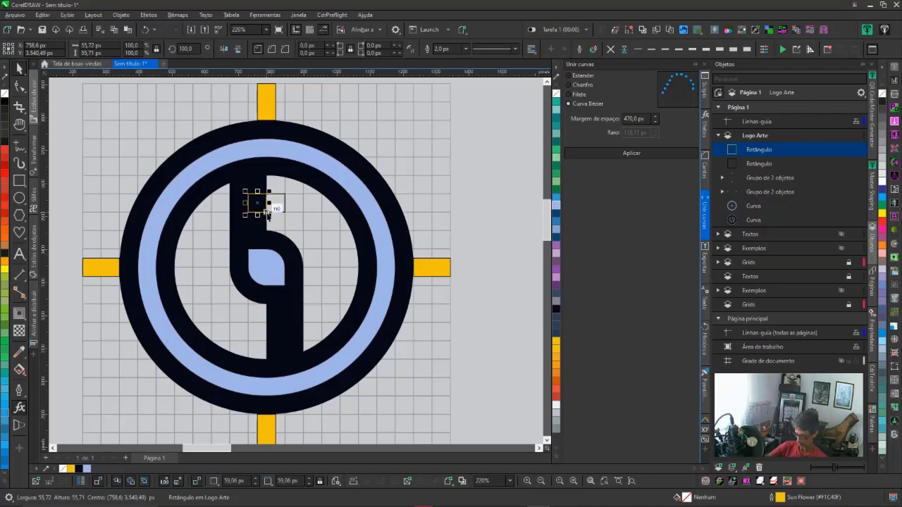
key("Delete")
key("Delete")
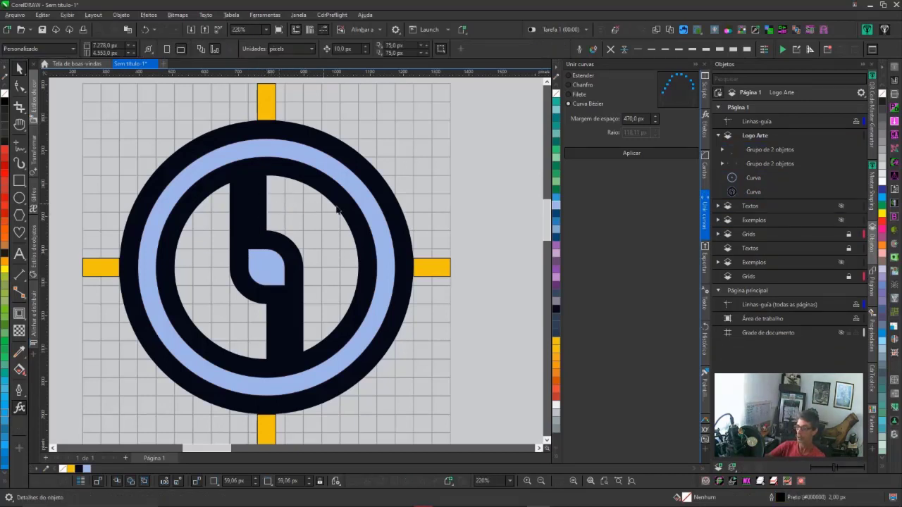
Step: Delete all four yellow guide bars, leaving only the navy and light-blue curves
scroll(297, 265, "down", 2)
left_click(352, 296)
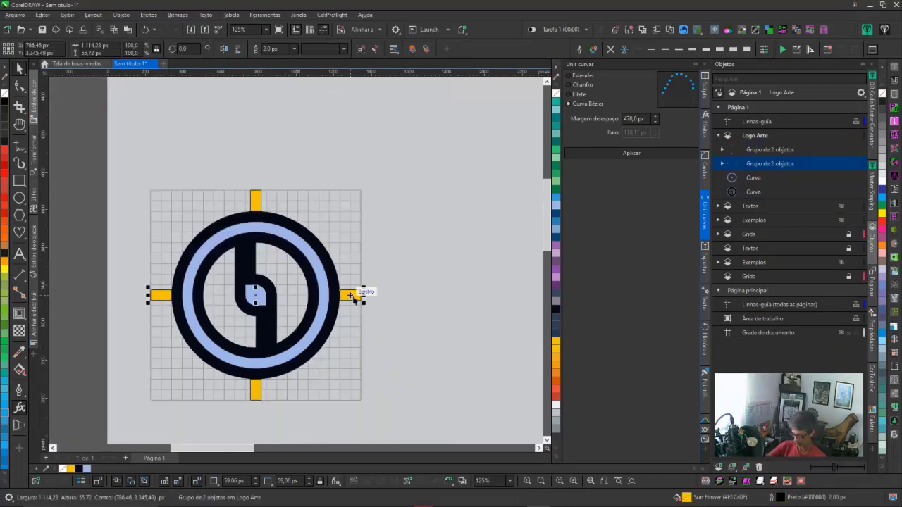
key("Delete")
left_click(254, 202)
key("Delete")
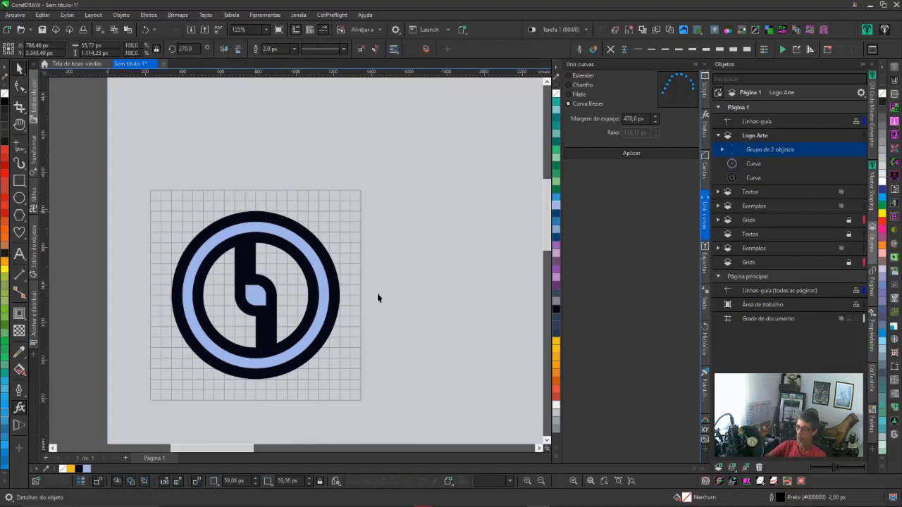
key("Delete")
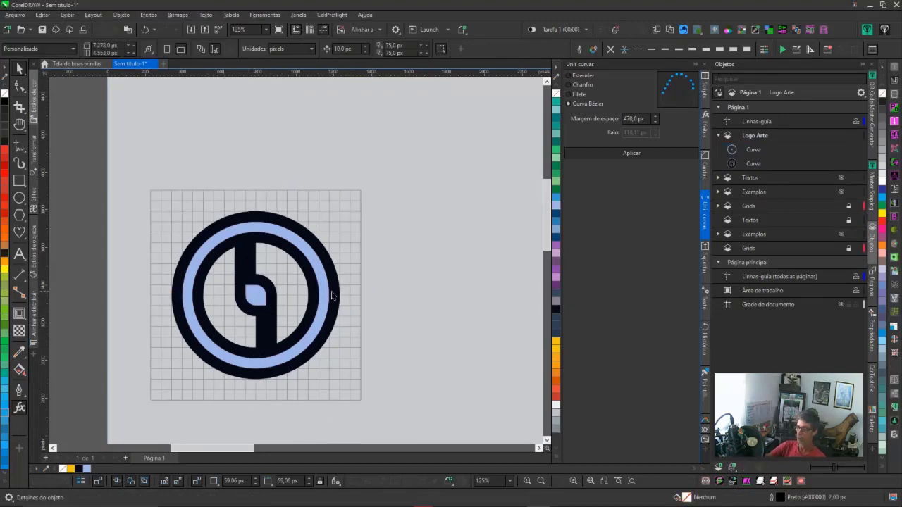
scroll(265, 291, "up", 3)
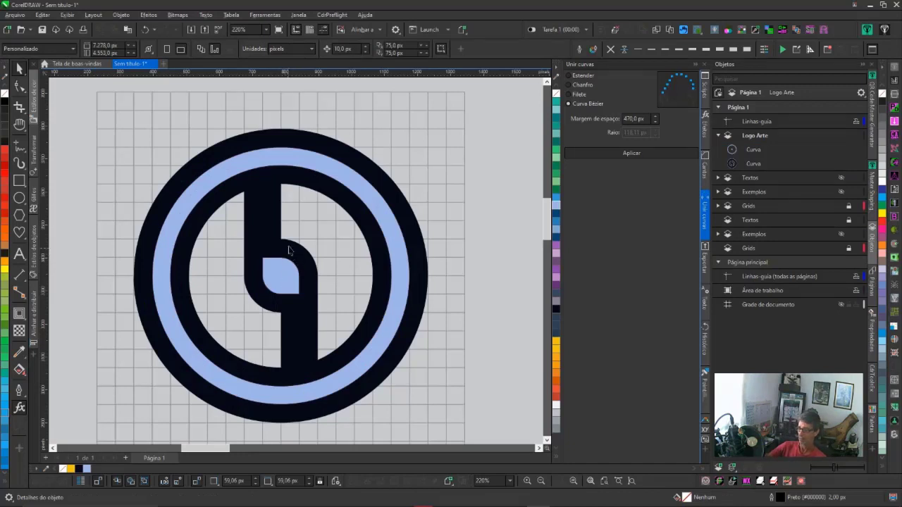
scroll(300, 261, "down", 3)
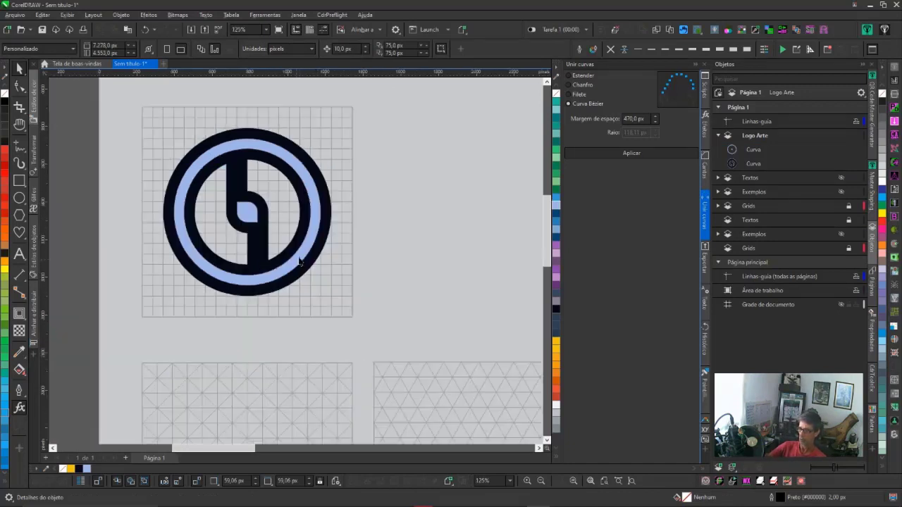
left_click(307, 244)
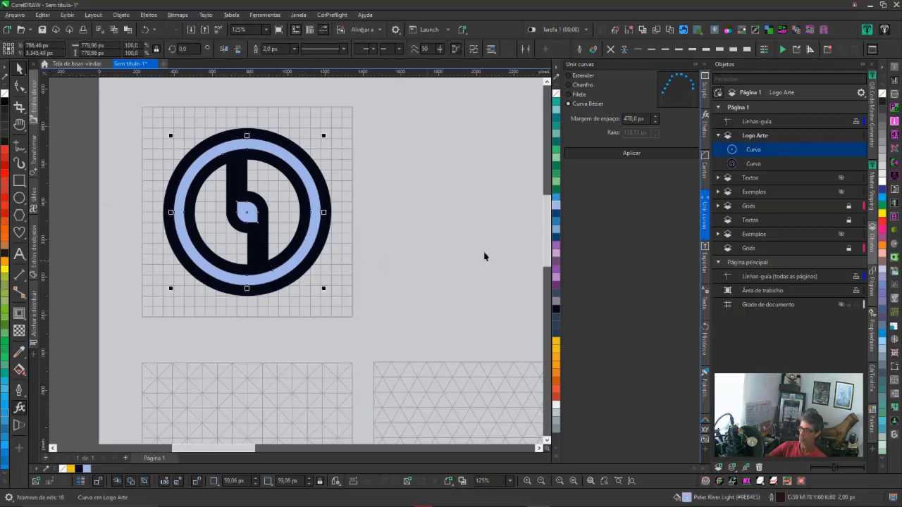
Step: Fill the light-blue band with Sun Flower yellow and inspect its nodes
left_click(556, 341)
scroll(281, 233, "up", 2)
scroll(265, 206, "up", 2)
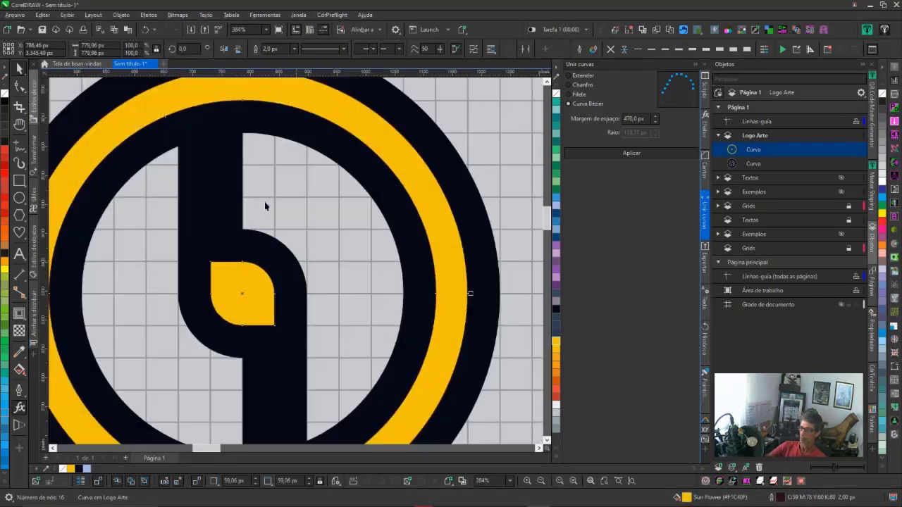
scroll(286, 287, "down", 2)
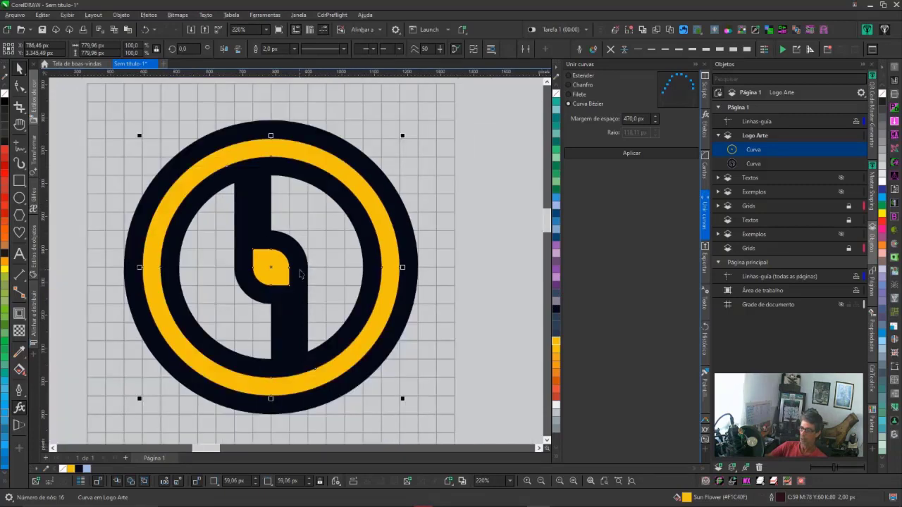
scroll(304, 276, "up", 2)
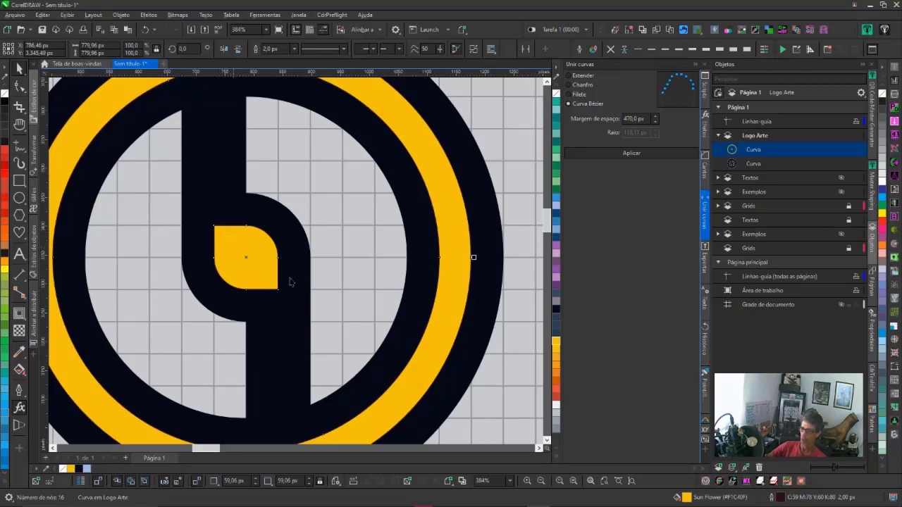
key("F10")
scroll(282, 276, "down", 4)
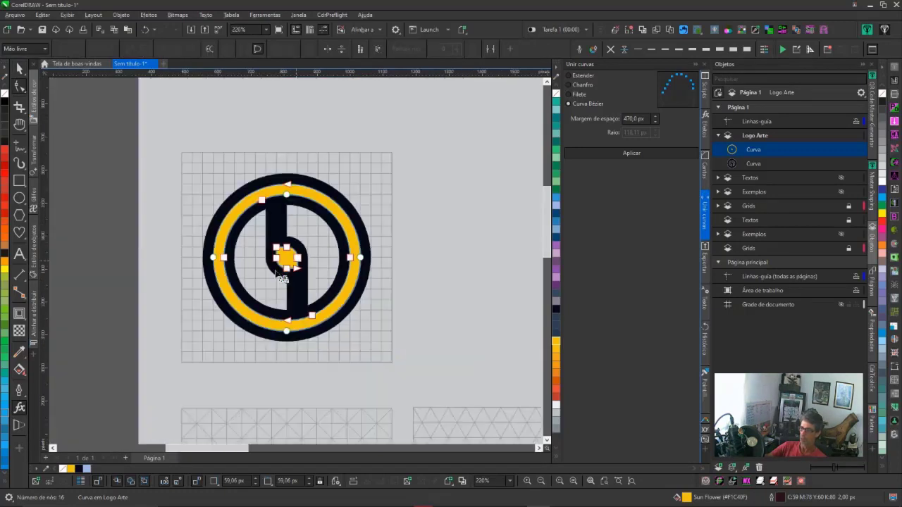
scroll(293, 262, "up", 2)
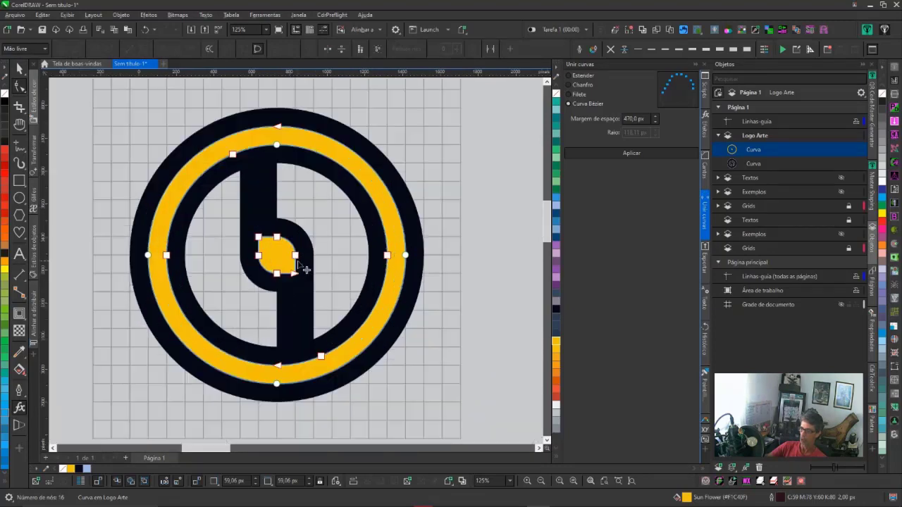
scroll(300, 259, "up", 2)
scroll(302, 237, "down", 2)
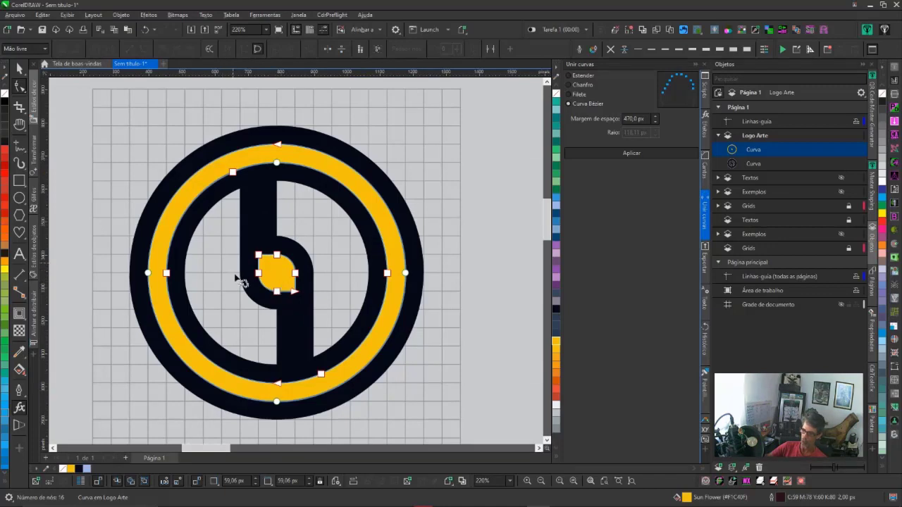
scroll(323, 327, "down", 1)
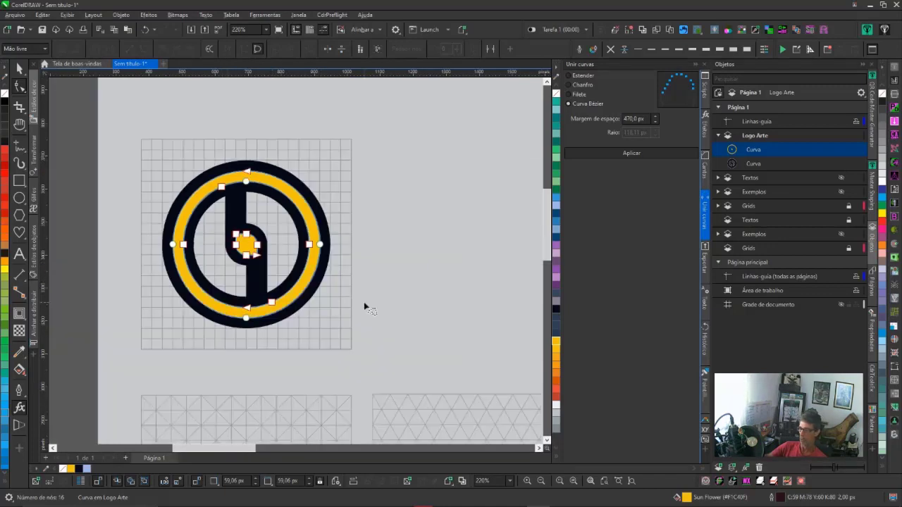
scroll(363, 303, "down", 3)
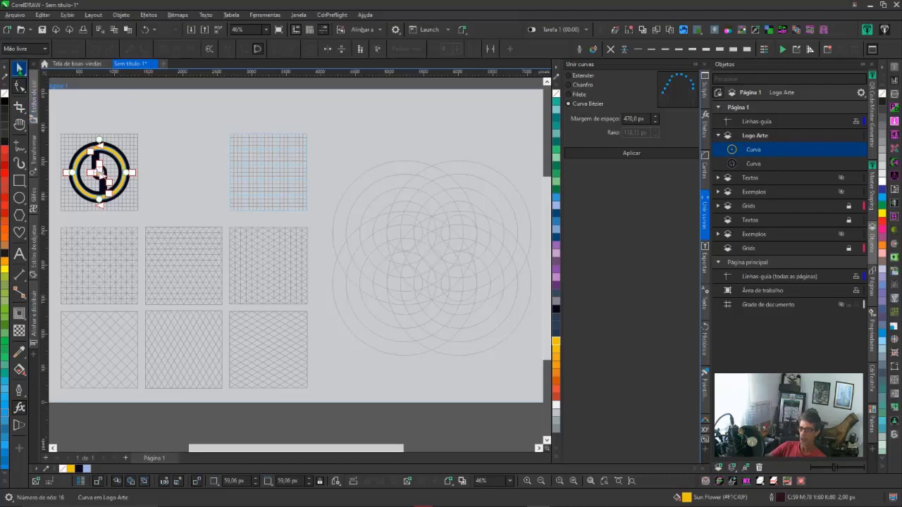
Step: Return to the Pick tool and bring up the Scripts docker
key("space")
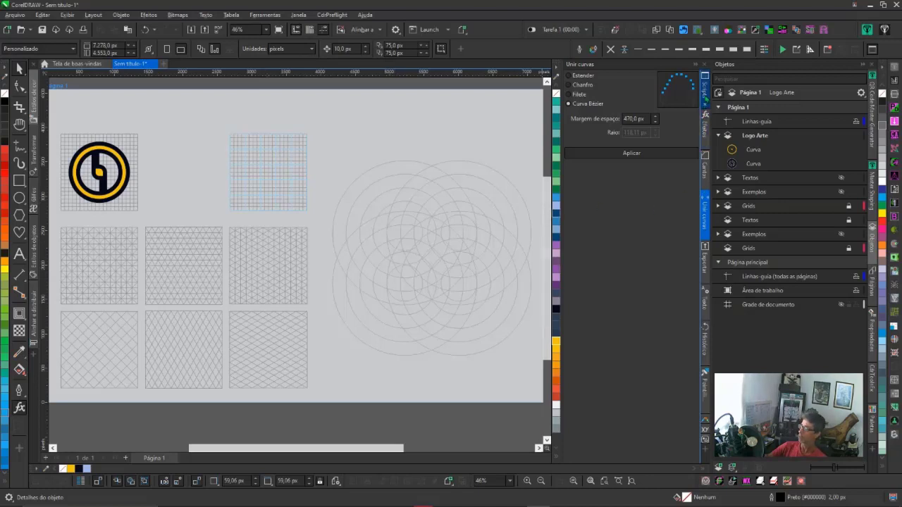
left_click(704, 90)
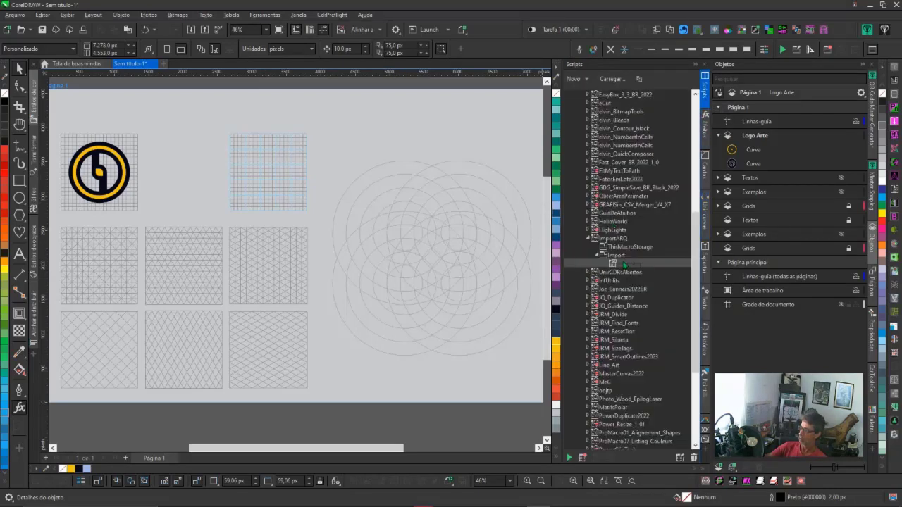
Step: Open the Import macro's code and inspect its C:\SocialMidia\Grid For Logo.cdr import path
right_click(623, 264)
left_click(647, 278)
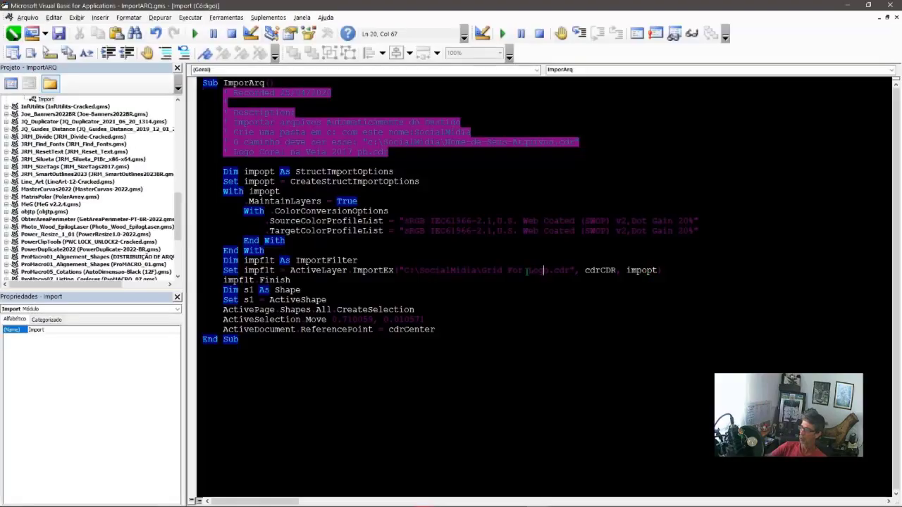
left_click_drag(481, 271, 564, 269)
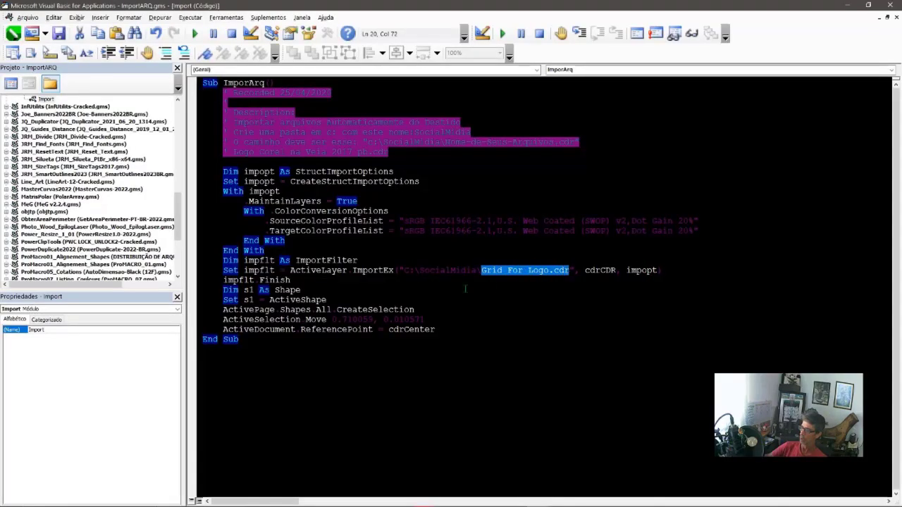
left_click_drag(404, 270, 558, 271)
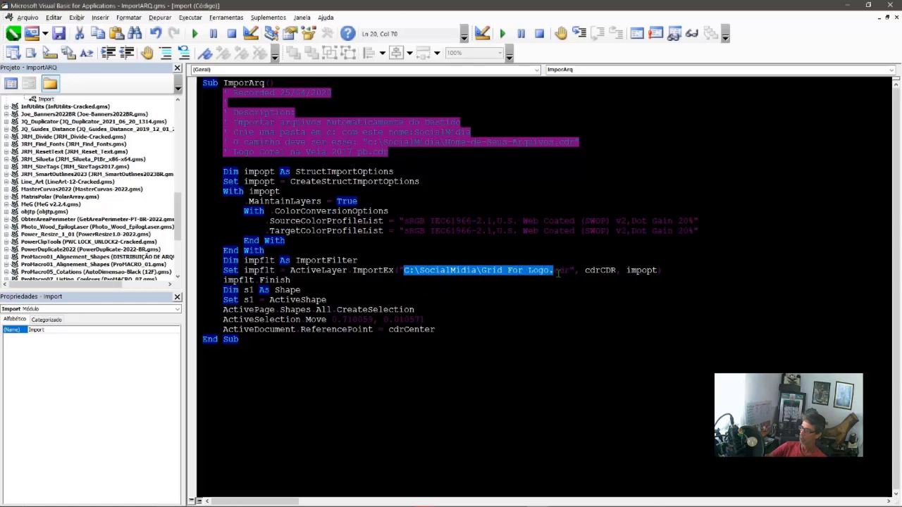
left_click(482, 282)
left_click_drag(433, 269, 461, 270)
left_click(482, 271)
left_click(485, 255)
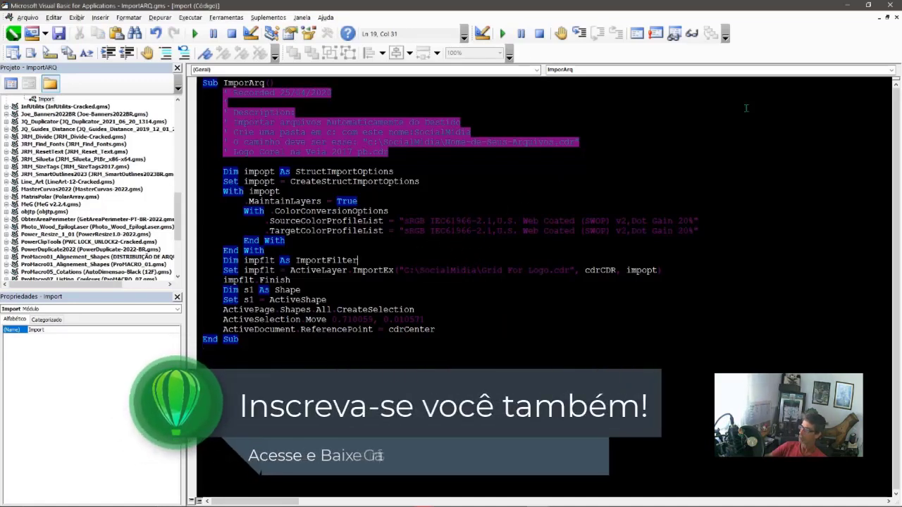
Step: Close the macro code window and VBA editor, switch to the welcome screen, and minimize CorelDRAW
left_click(893, 21)
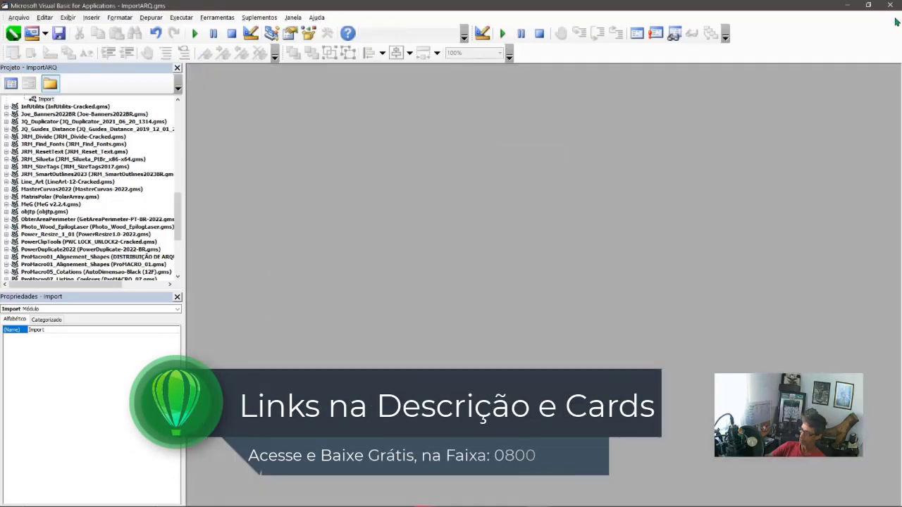
left_click(895, 5)
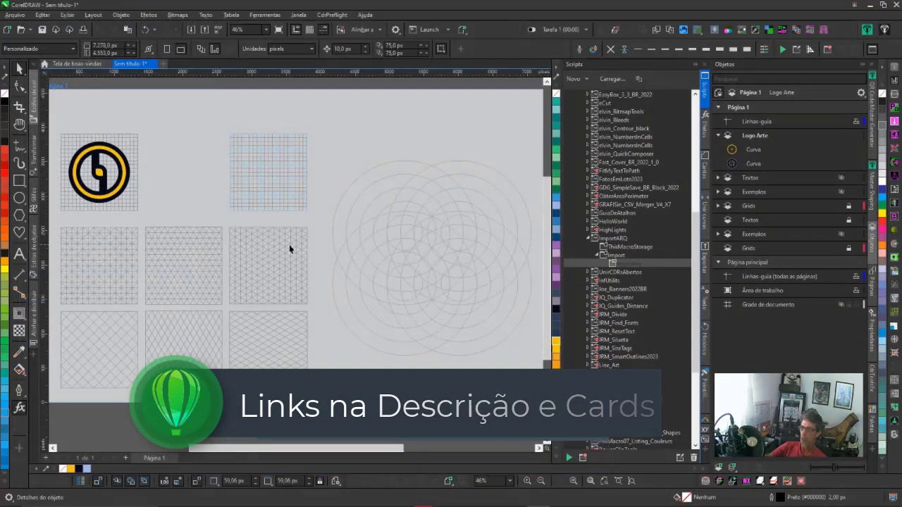
left_click(76, 64)
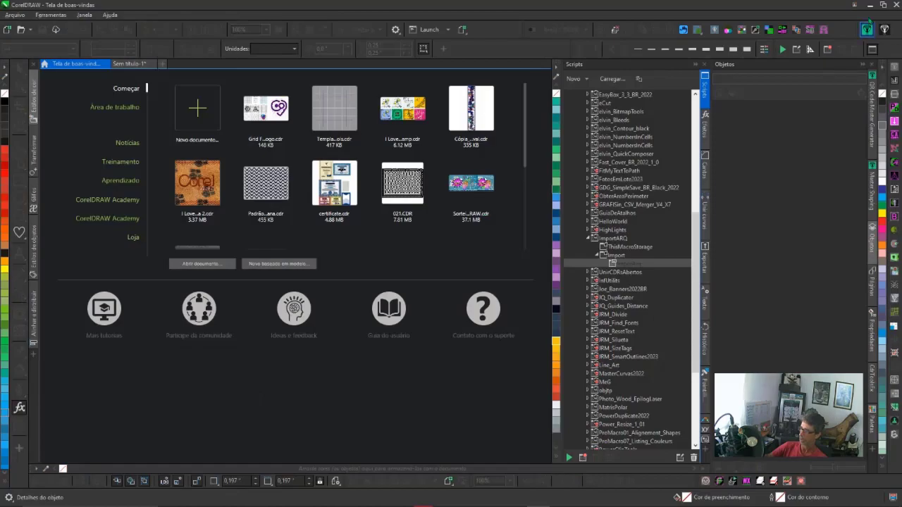
left_click(871, 6)
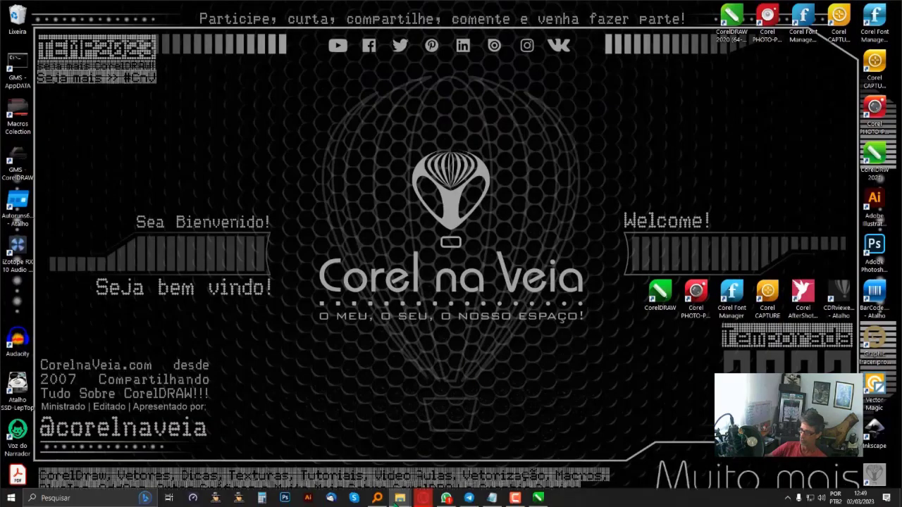
mouse_move(399, 498)
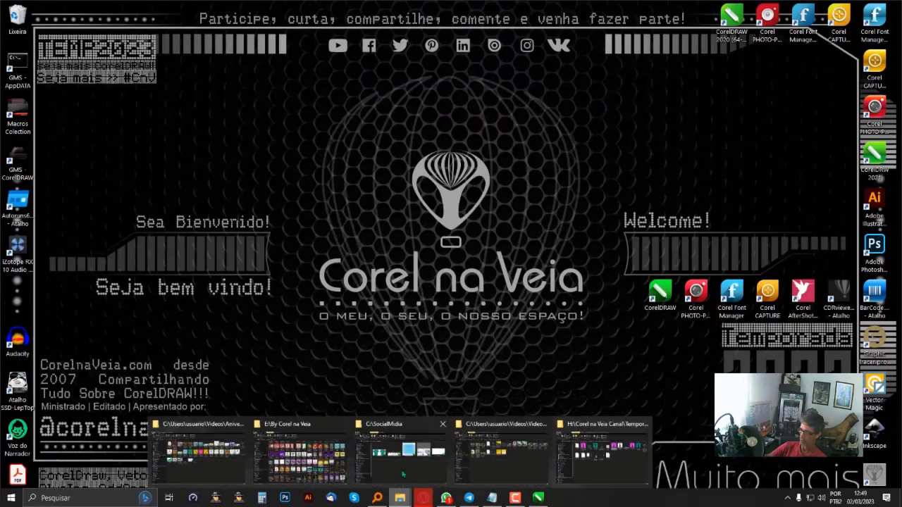
left_click(405, 471)
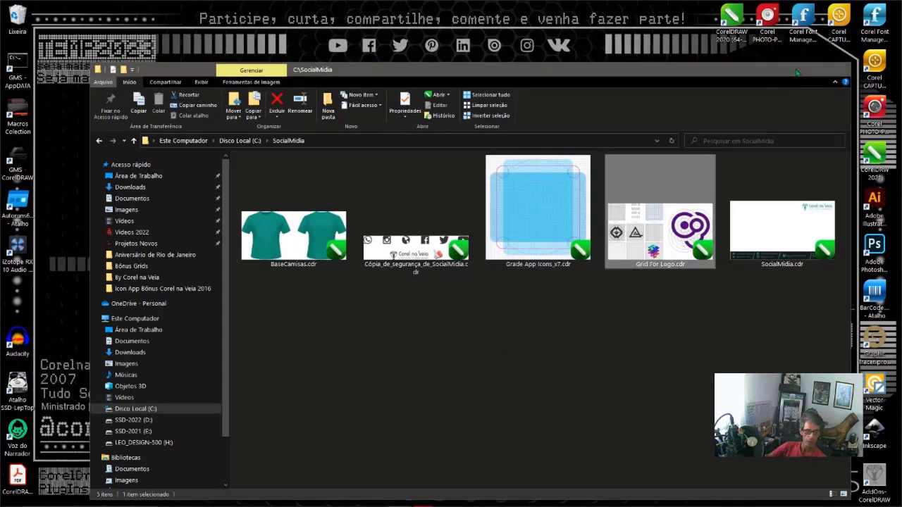
left_click(797, 69)
key("alt+Tab")
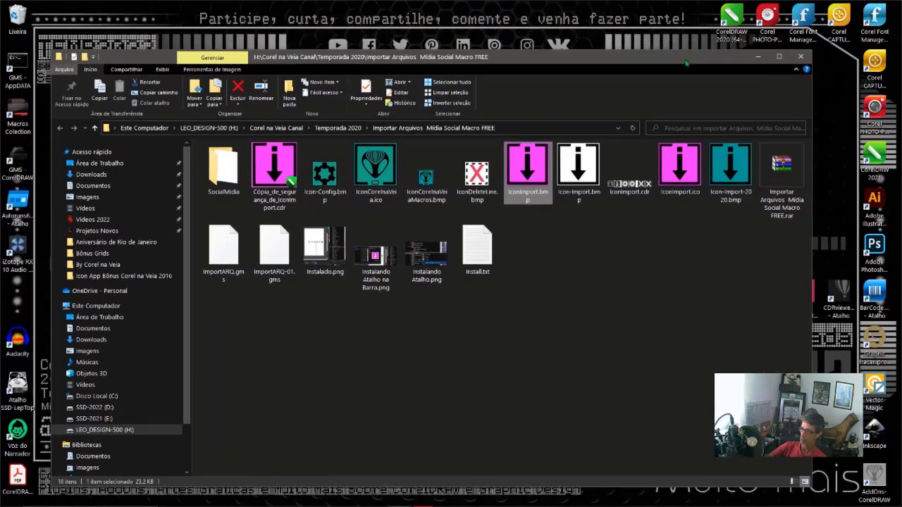
left_click(280, 255)
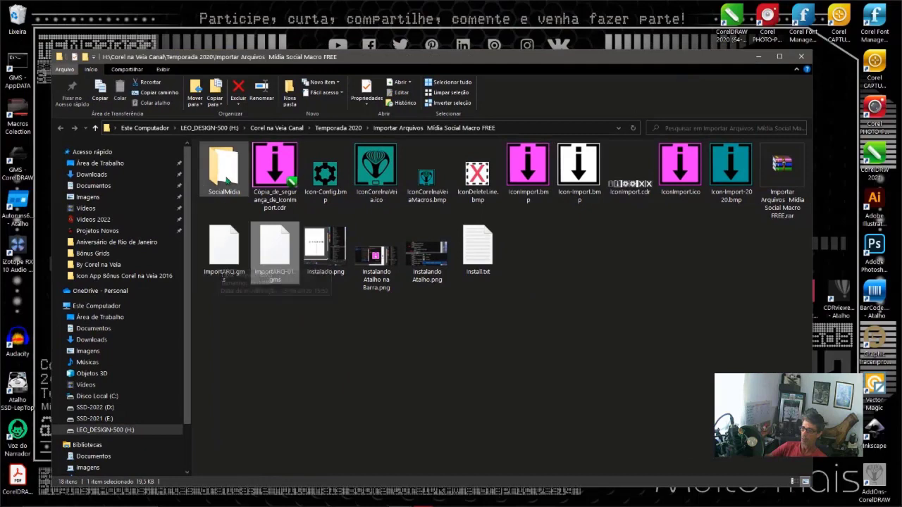
double_click(226, 177)
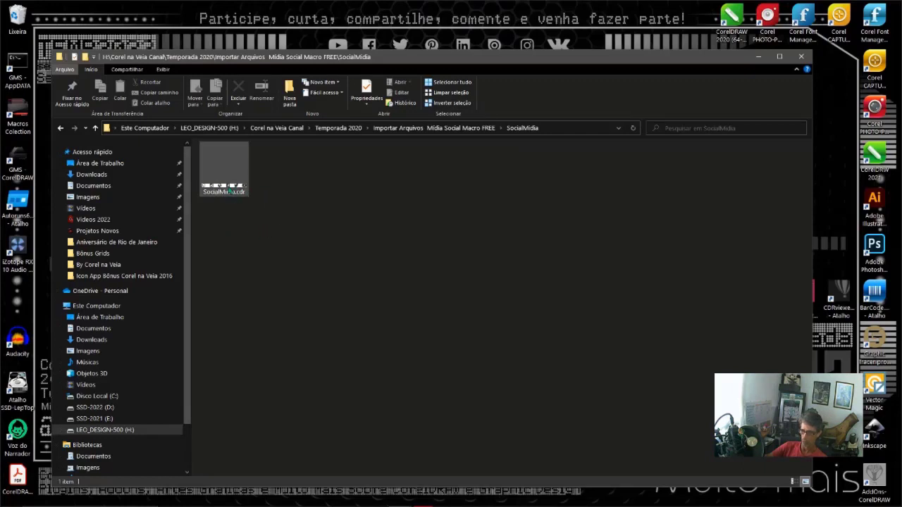
left_click(60, 128)
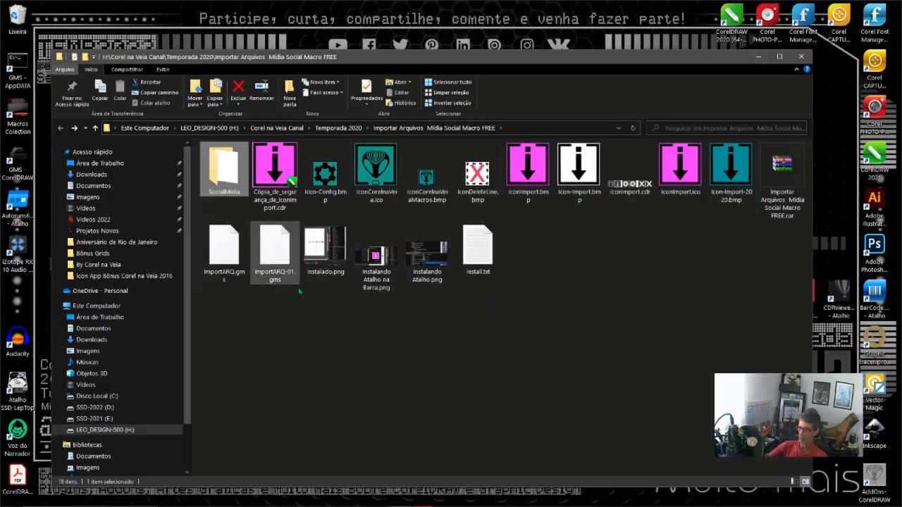
Step: Return to CorelDRAW and open the Import macro's code in the VBA editor
left_click(757, 56)
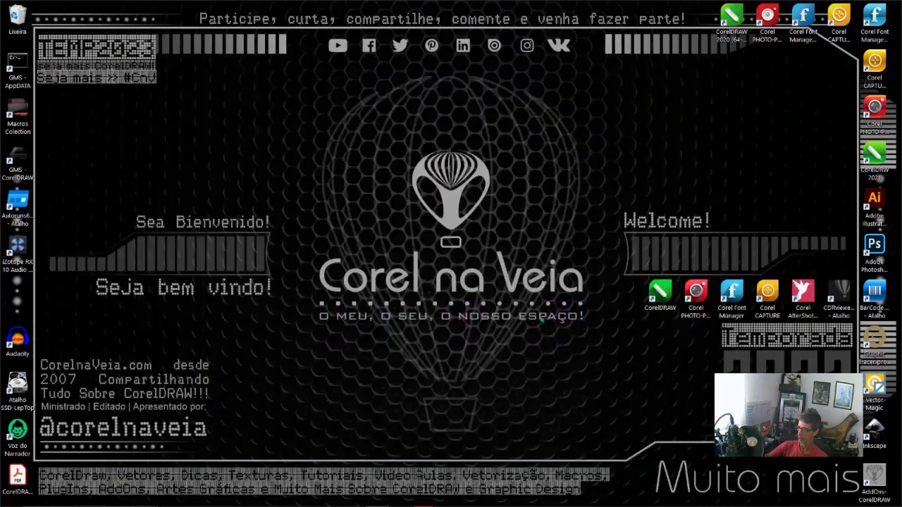
left_click(423, 497)
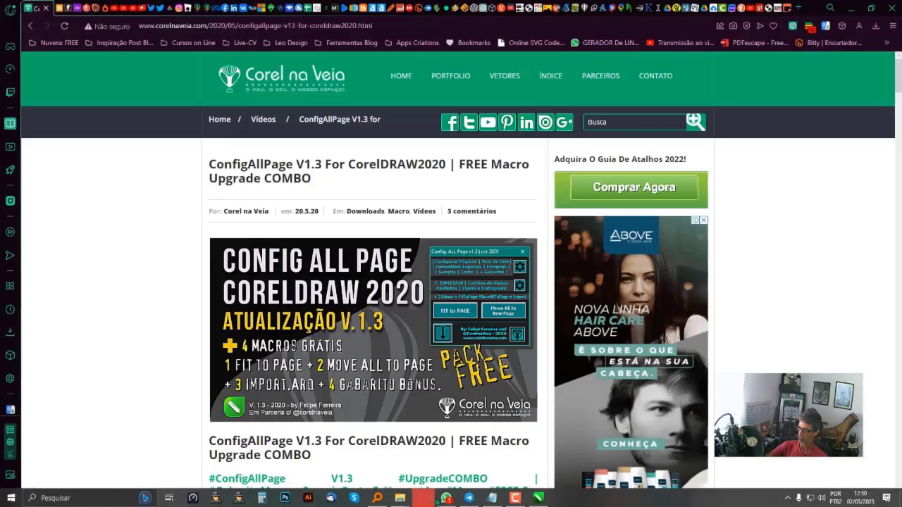
left_click(537, 498)
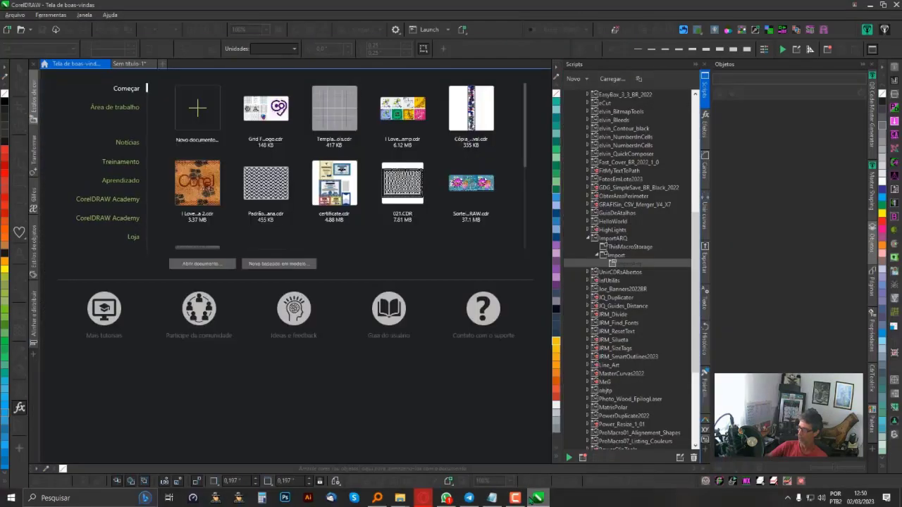
right_click(630, 267)
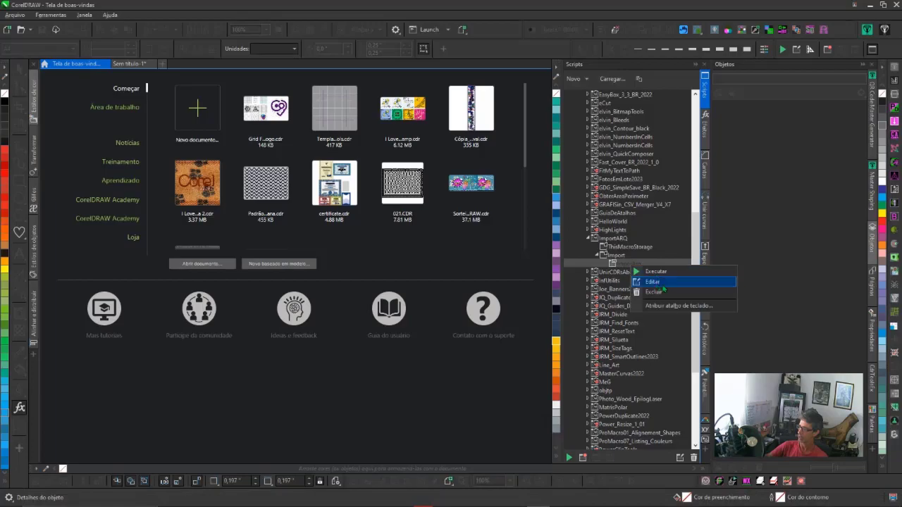
left_click(655, 282)
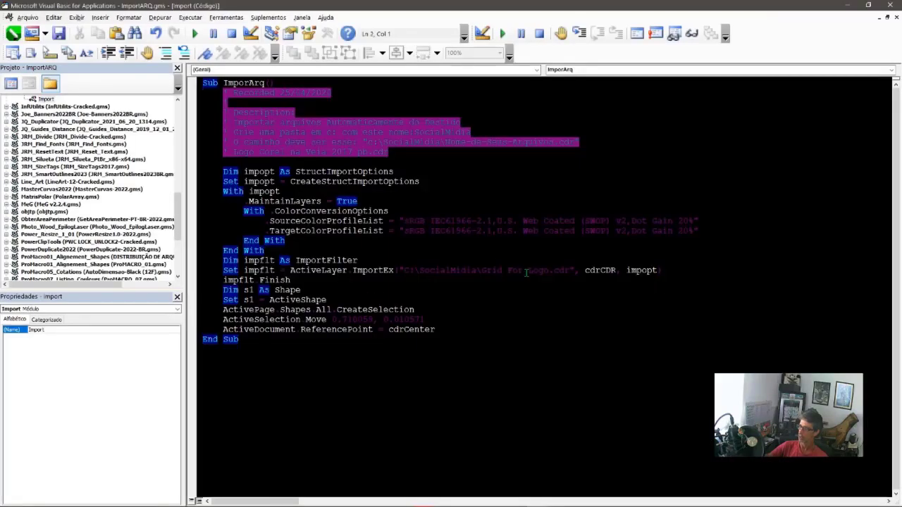
Step: Review the Grid For Logo.cdr import path, then close the code window and editor
left_click_drag(481, 272, 569, 272)
left_click(525, 347)
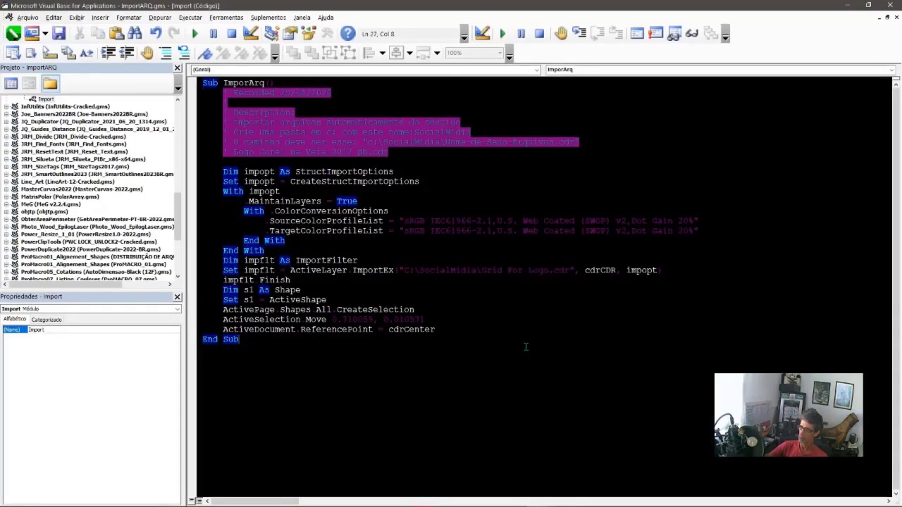
left_click(897, 19)
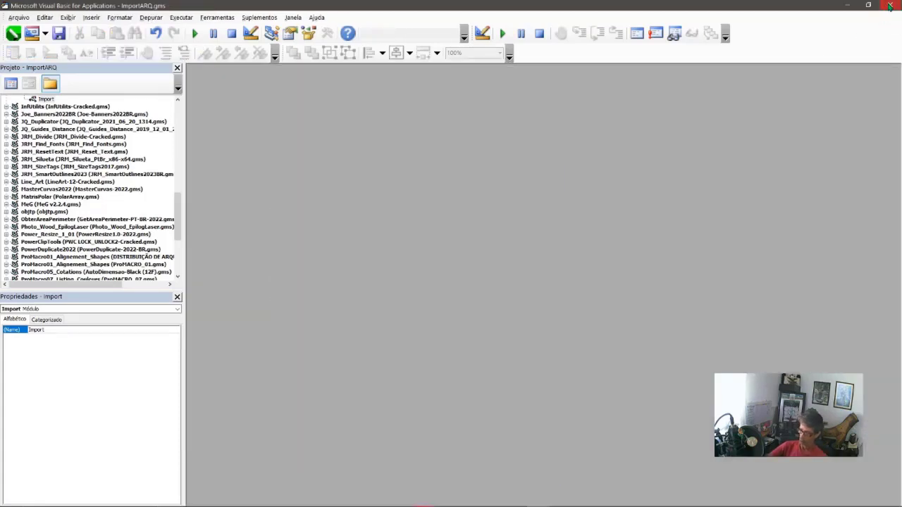
left_click(890, 6)
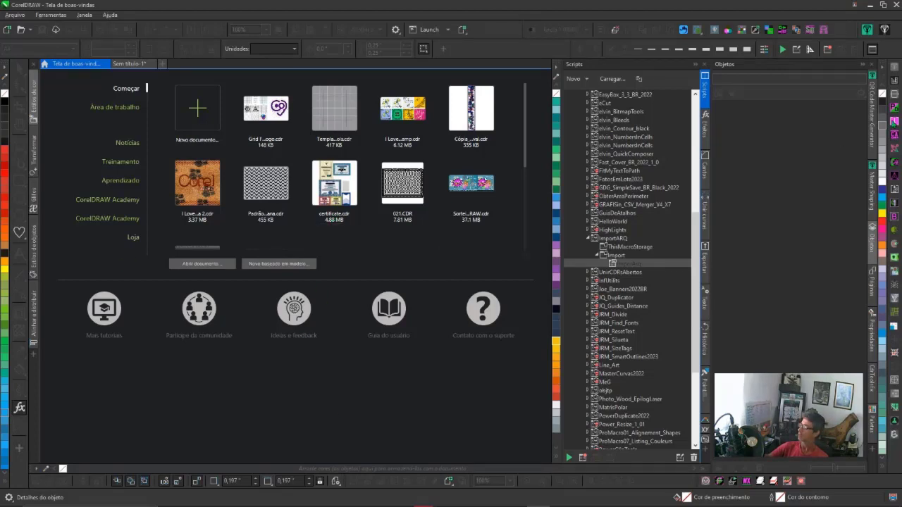
Step: Launch the Config. ALL Page macro panel and create a new 2000 px square document
left_click(893, 136)
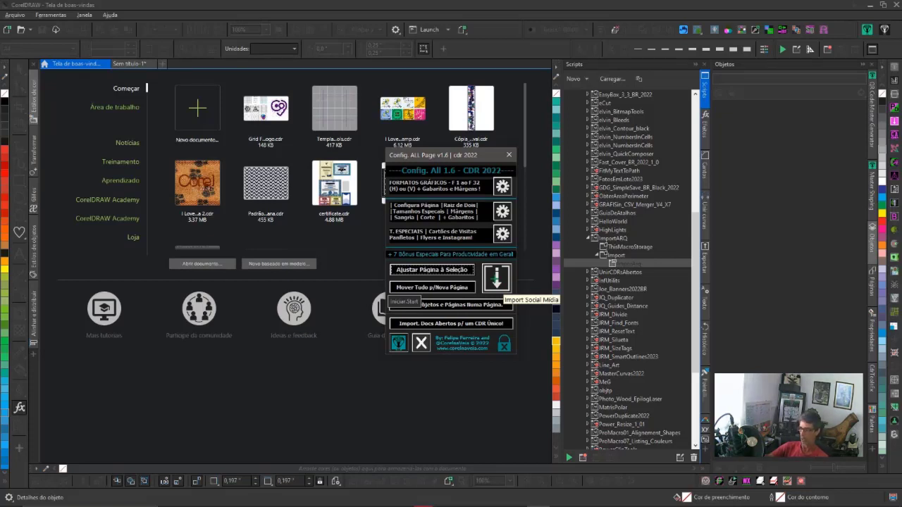
left_click(311, 367)
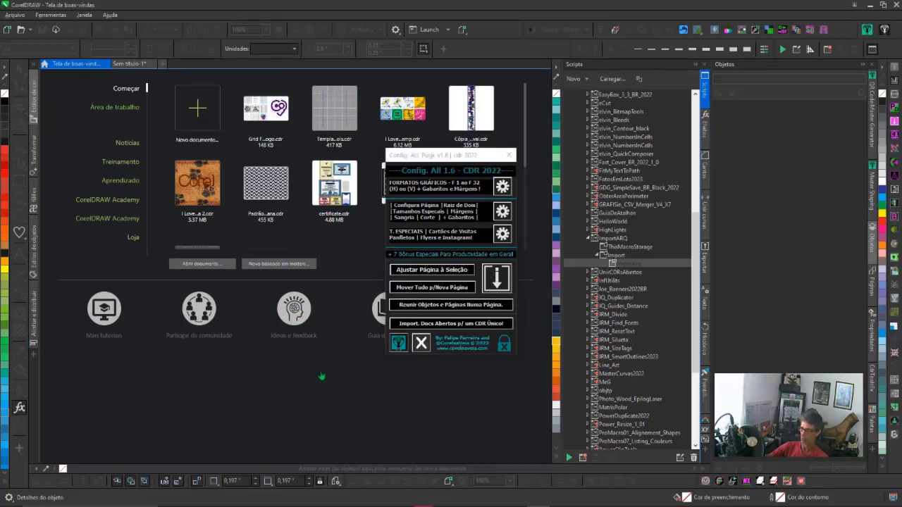
key("ctrl+n")
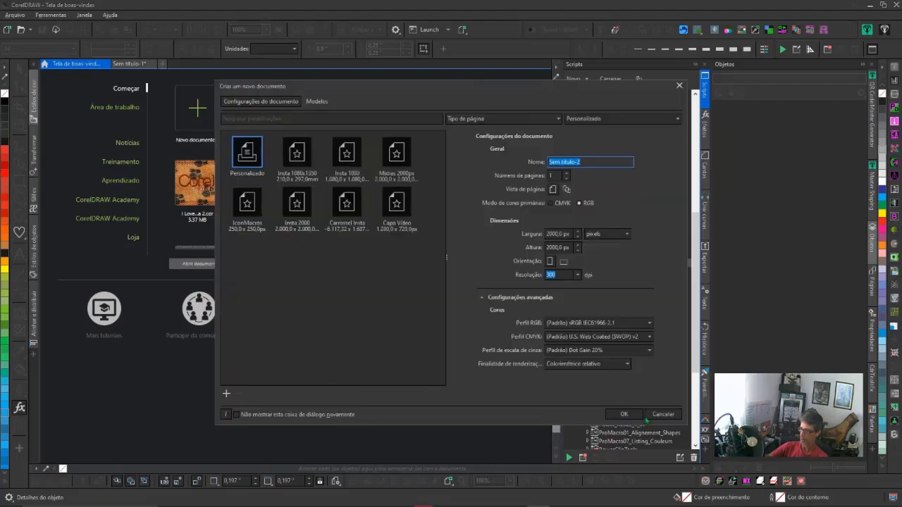
left_click(660, 415)
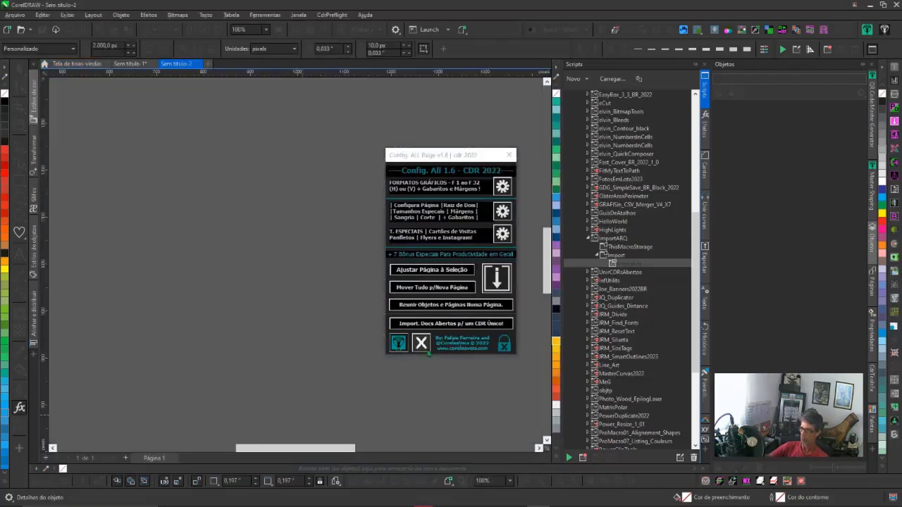
left_click_drag(471, 157, 675, 157)
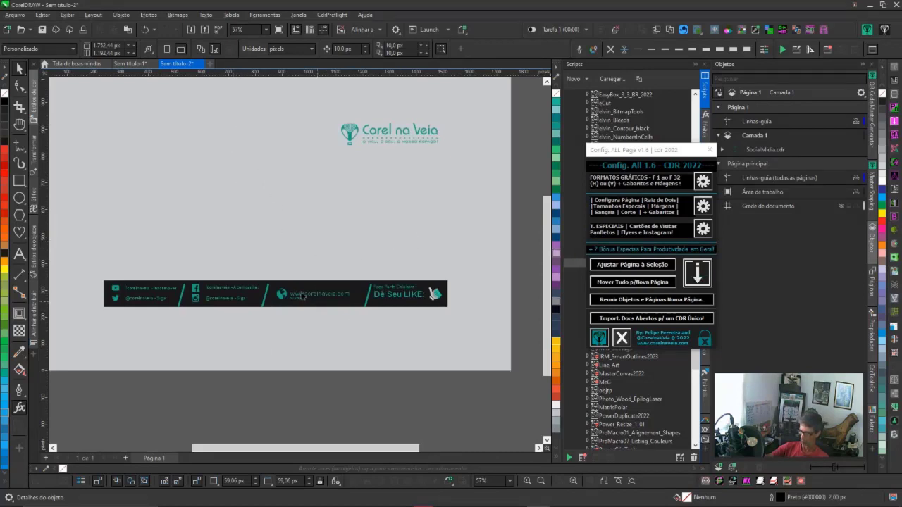
Step: Close the Sem título-2 document without saving and minimize the browser to the desktop
left_click(199, 64)
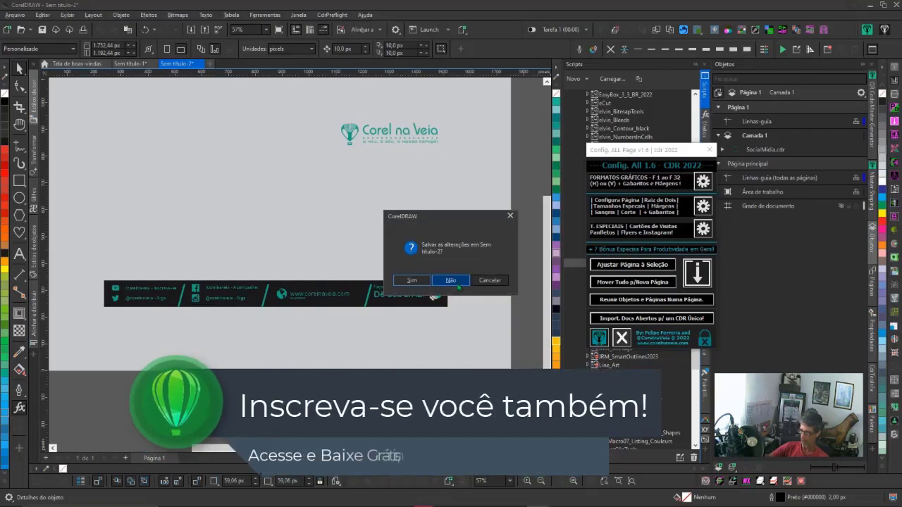
key("Escape")
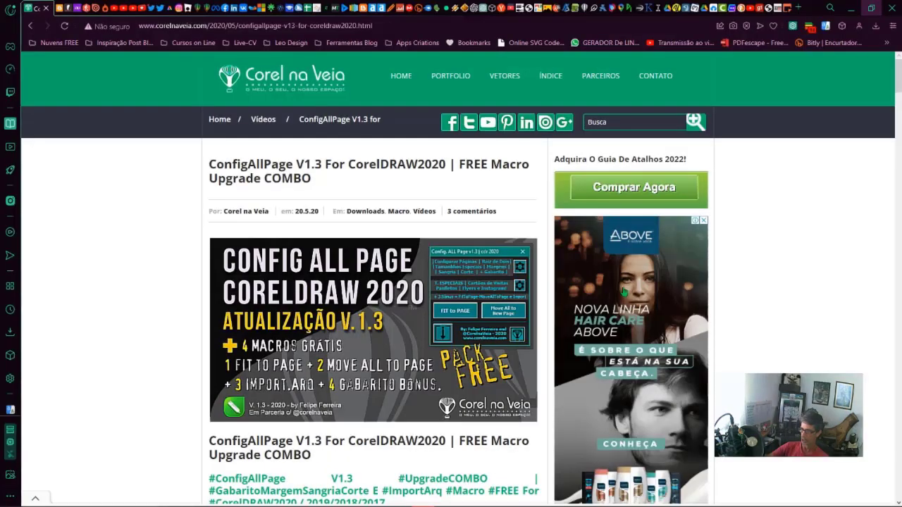
scroll(740, 239, "down", 4)
scroll(740, 239, "up", 4)
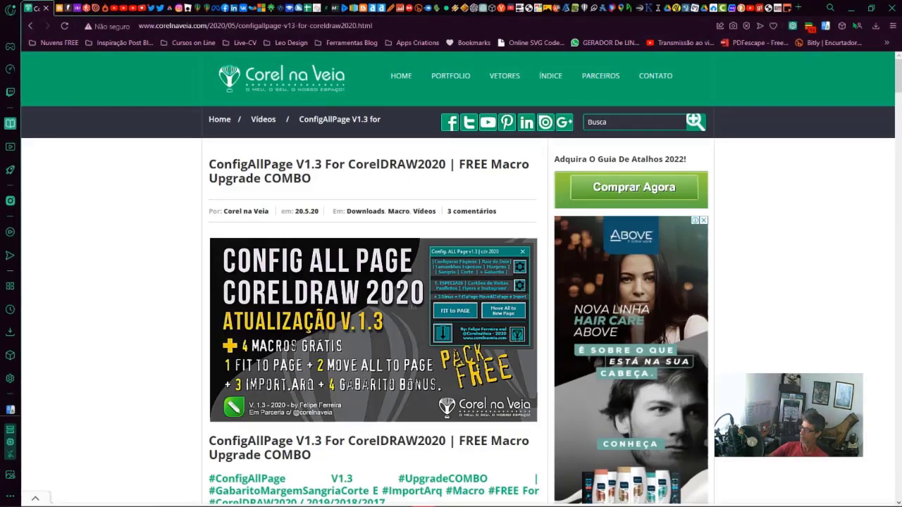
left_click(850, 8)
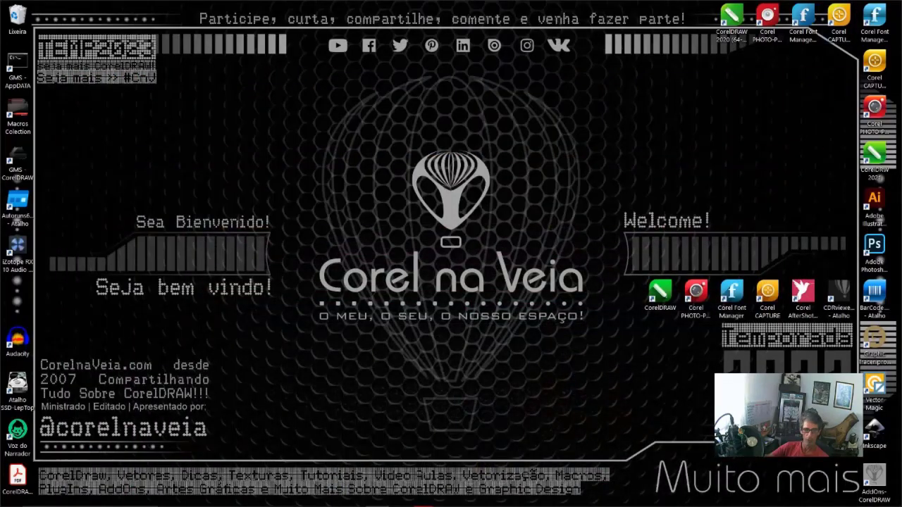